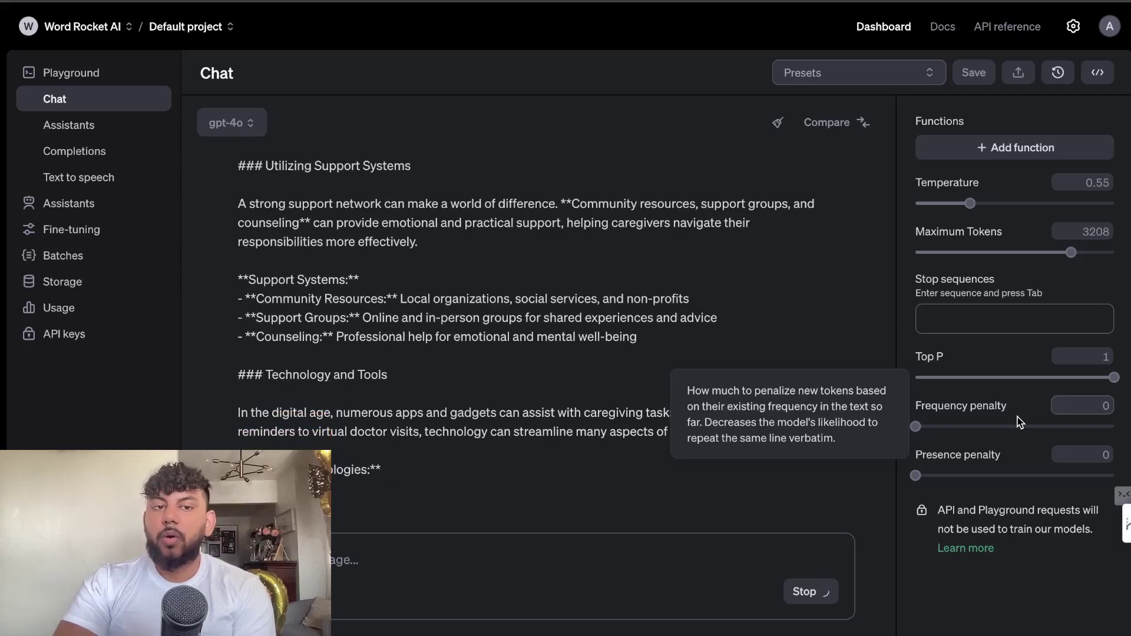
- Select the gpt-4o Sandwich Generation blog post from its end up to the title and copy it
{"action": "mouse_move", "coordinate": [993, 310]}
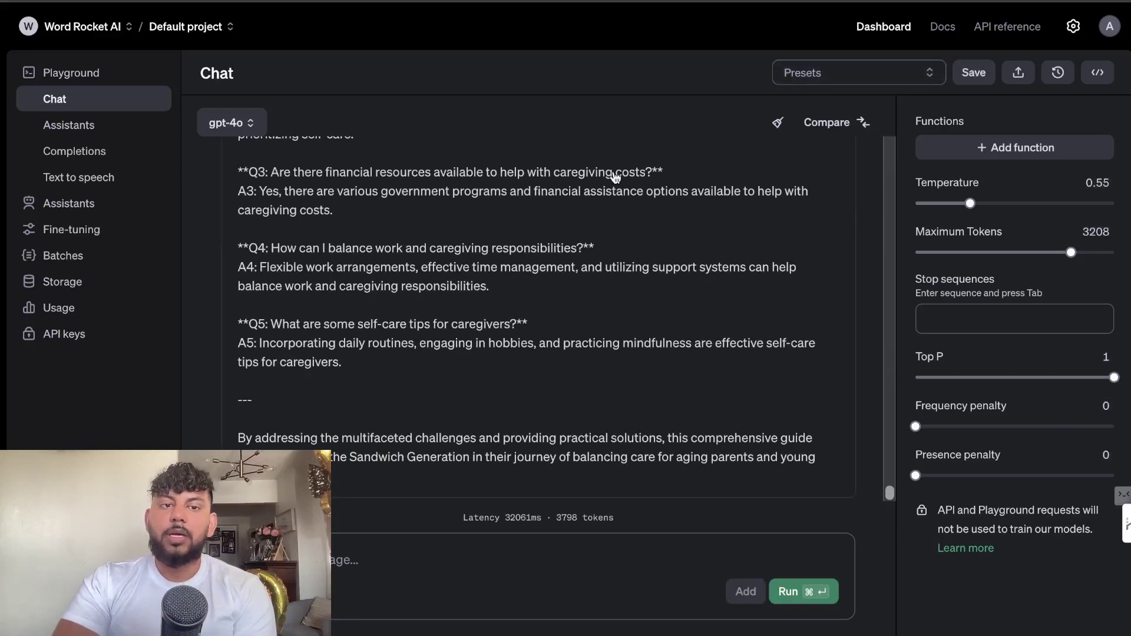
{"action": "scroll", "coordinate": [616, 336], "scroll_direction": "up", "scroll_amount": 8}
{"action": "scroll", "coordinate": [618, 338], "scroll_direction": "down", "scroll_amount": 8}
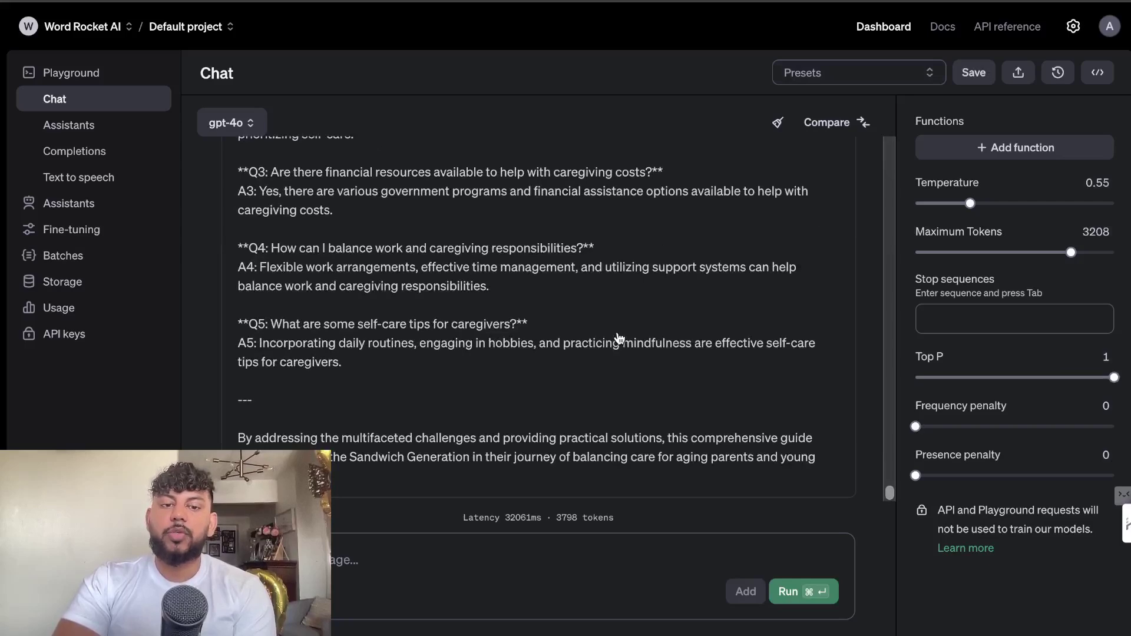
{"action": "left_click", "coordinate": [456, 437]}
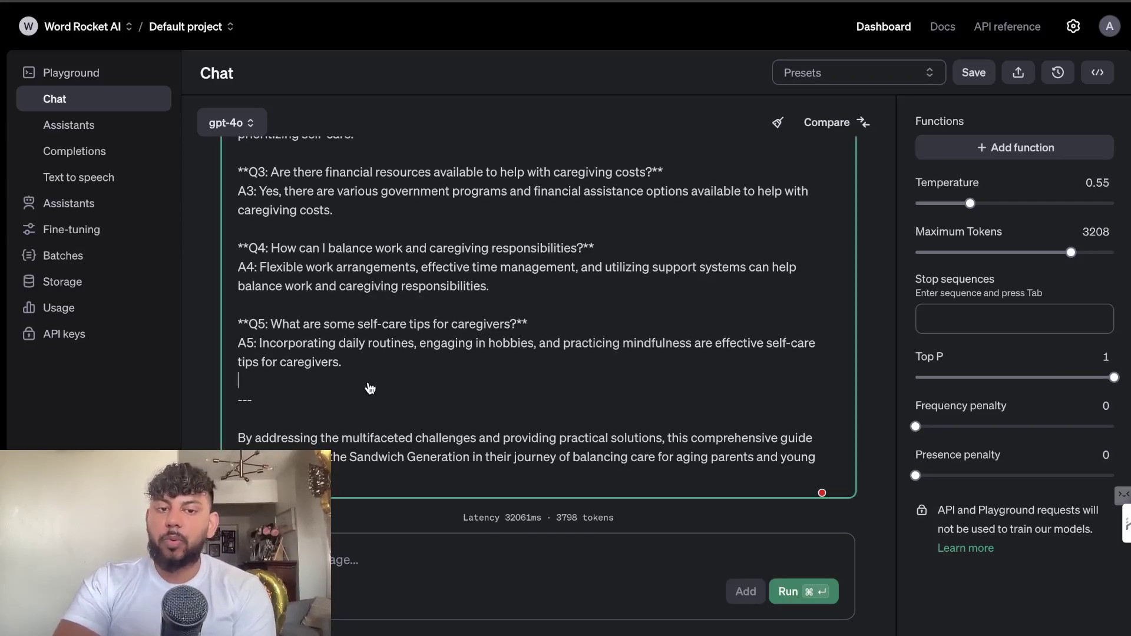
{"action": "left_click_drag", "start_coordinate": [370, 388], "coordinate": [362, 204]}
{"action": "scroll", "coordinate": [277, 245], "scroll_direction": "up", "scroll_amount": 15}
{"action": "scroll", "coordinate": [283, 259], "scroll_direction": "up", "scroll_amount": 15}
{"action": "scroll", "coordinate": [361, 205], "scroll_direction": "up", "scroll_amount": 15}
{"action": "scroll", "coordinate": [362, 203], "scroll_direction": "up", "scroll_amount": 15}
{"action": "scroll", "coordinate": [362, 204], "scroll_direction": "up", "scroll_amount": 10}
{"action": "scroll", "coordinate": [322, 424], "scroll_direction": "down", "scroll_amount": 5}
{"action": "right_click", "coordinate": [322, 424]}
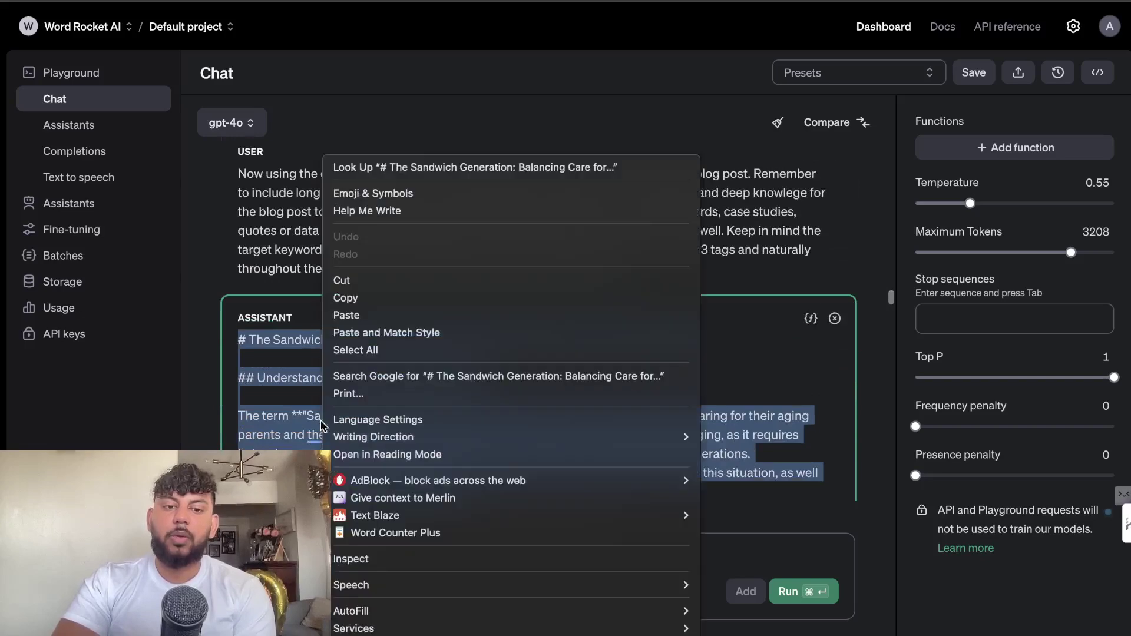
{"action": "left_click", "coordinate": [346, 297]}
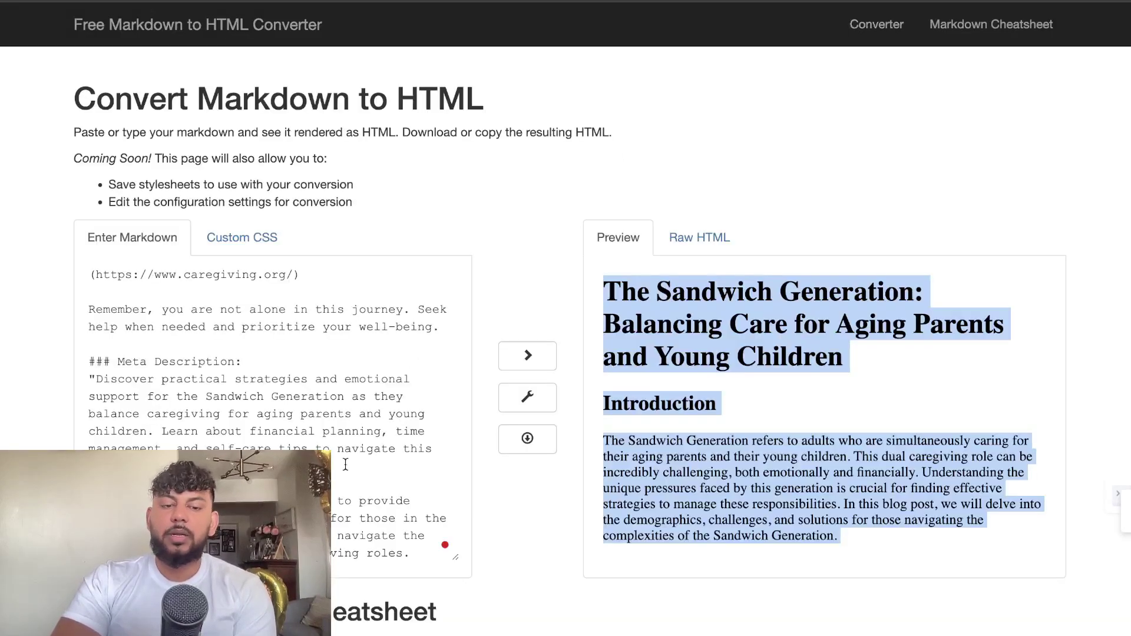
- Replace the old markdown in the converter with the pasted Sandwich Generation post
{"action": "scroll", "coordinate": [345, 464], "scroll_direction": "down", "scroll_amount": 1}
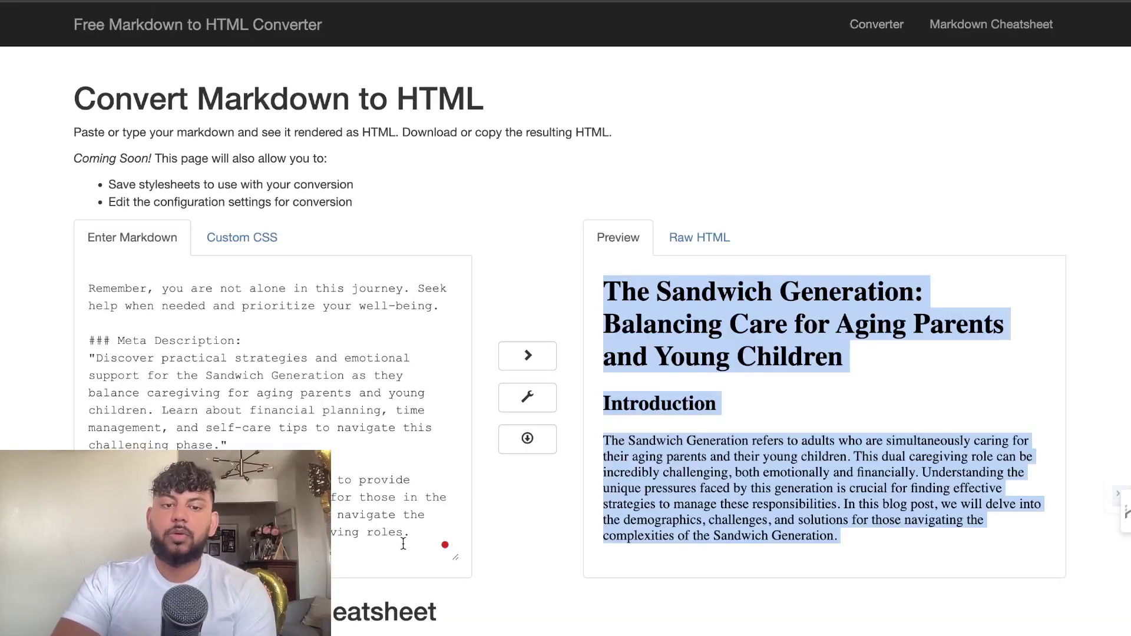
{"action": "key", "text": "ctrl+a"}
{"action": "key", "text": "Delete"}
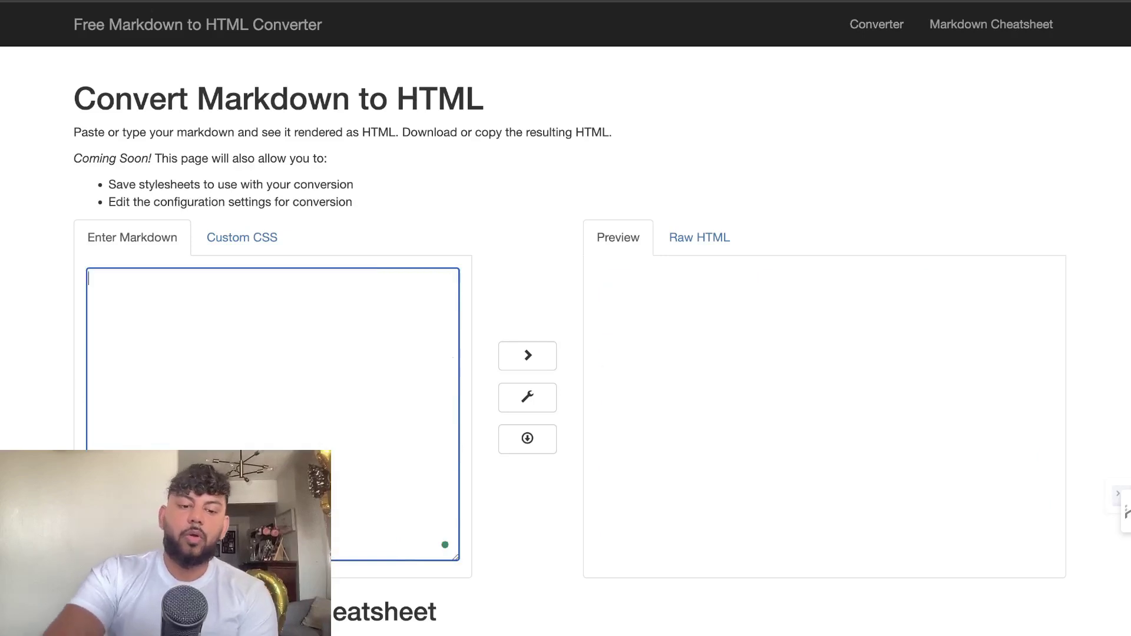
{"action": "key", "text": "ctrl+v"}
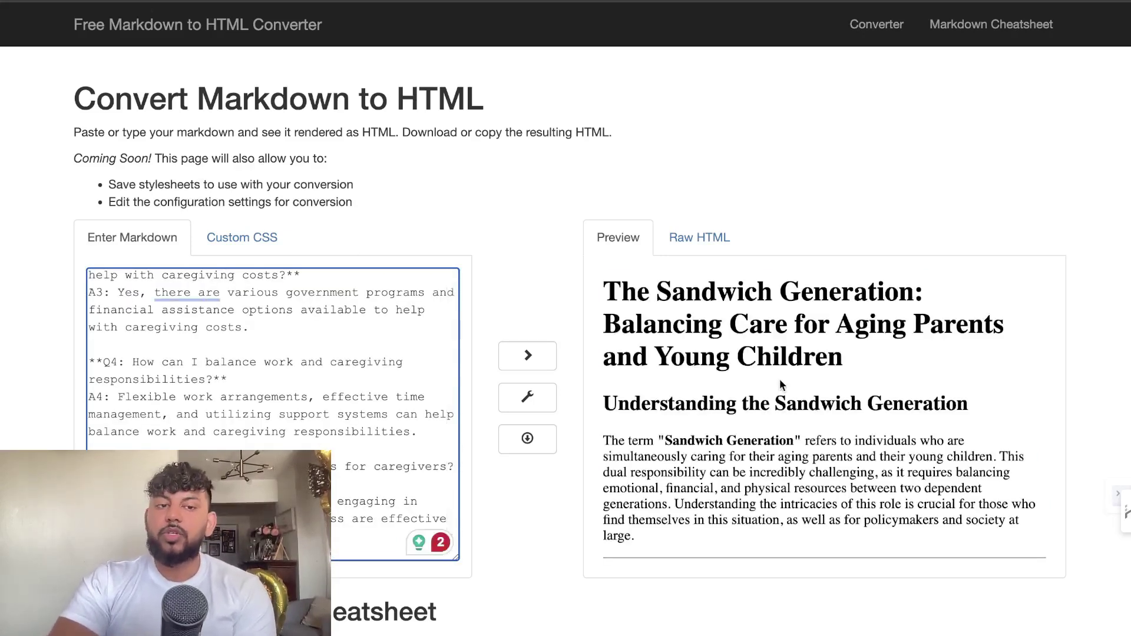
- Select the whole rendered article in the preview and run Word Counter Plus on it
{"action": "scroll", "coordinate": [780, 380], "scroll_direction": "down", "scroll_amount": 1}
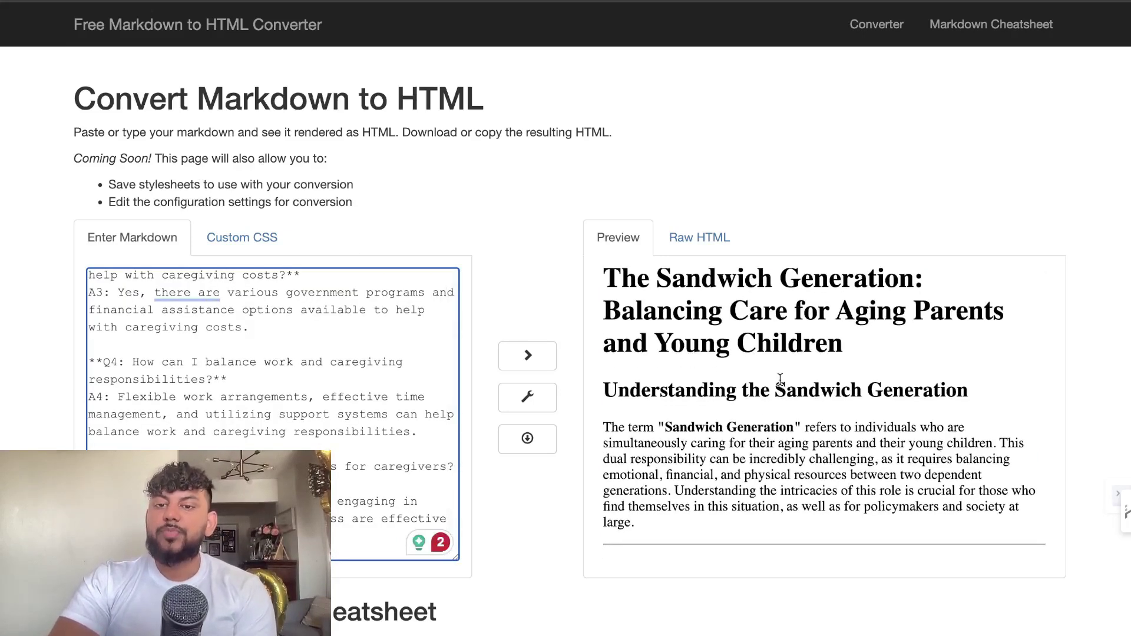
{"action": "scroll", "coordinate": [780, 380], "scroll_direction": "down", "scroll_amount": 1}
{"action": "scroll", "coordinate": [780, 380], "scroll_direction": "down", "scroll_amount": 5}
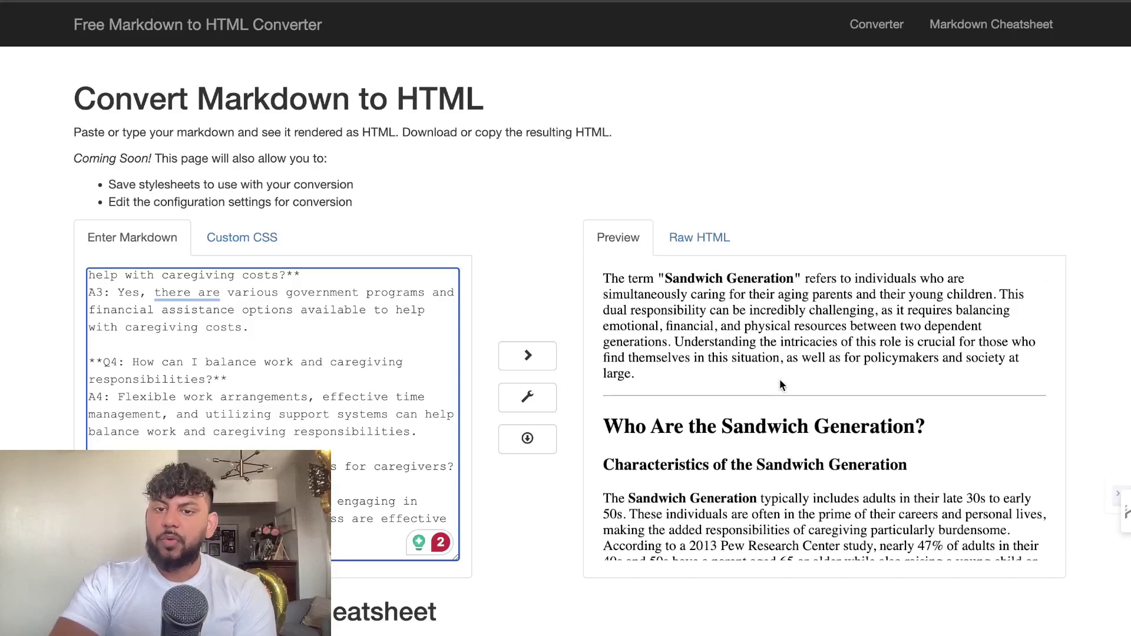
{"action": "scroll", "coordinate": [779, 379], "scroll_direction": "down", "scroll_amount": 15}
{"action": "scroll", "coordinate": [779, 379], "scroll_direction": "down", "scroll_amount": 15}
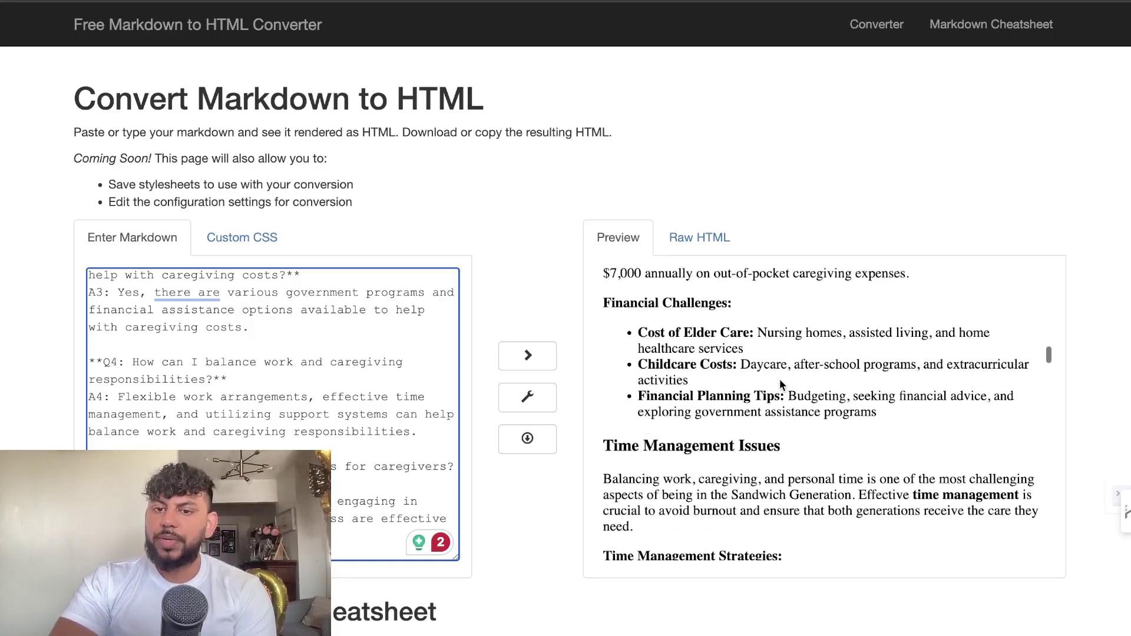
{"action": "scroll", "coordinate": [779, 386], "scroll_direction": "up", "scroll_amount": 5}
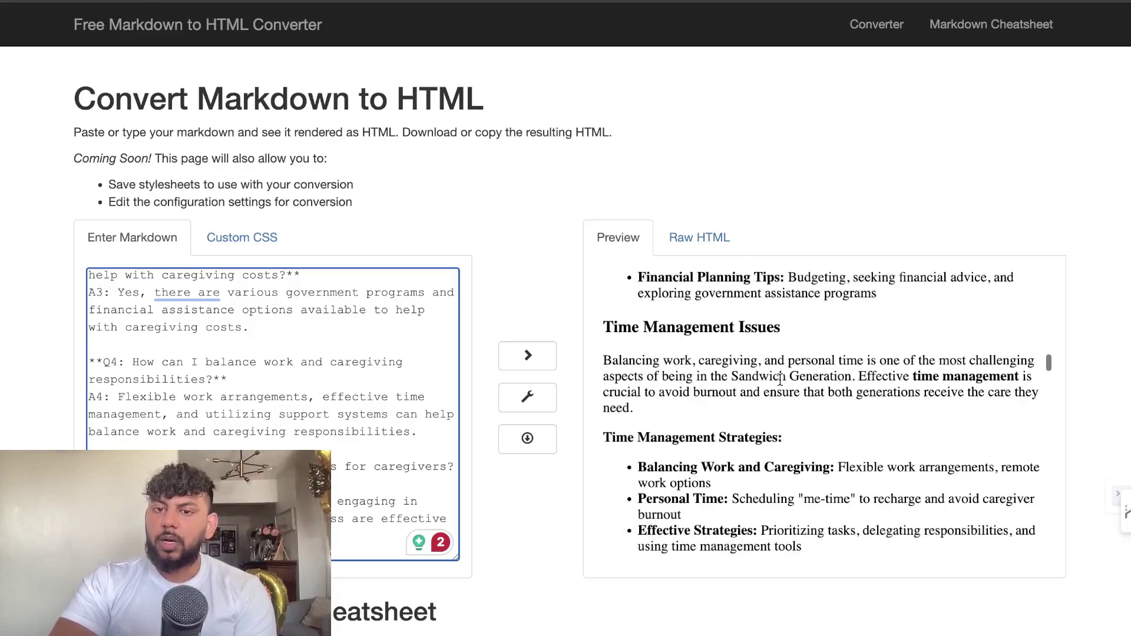
{"action": "scroll", "coordinate": [780, 415], "scroll_direction": "down", "scroll_amount": 15}
{"action": "scroll", "coordinate": [779, 418], "scroll_direction": "down", "scroll_amount": 20}
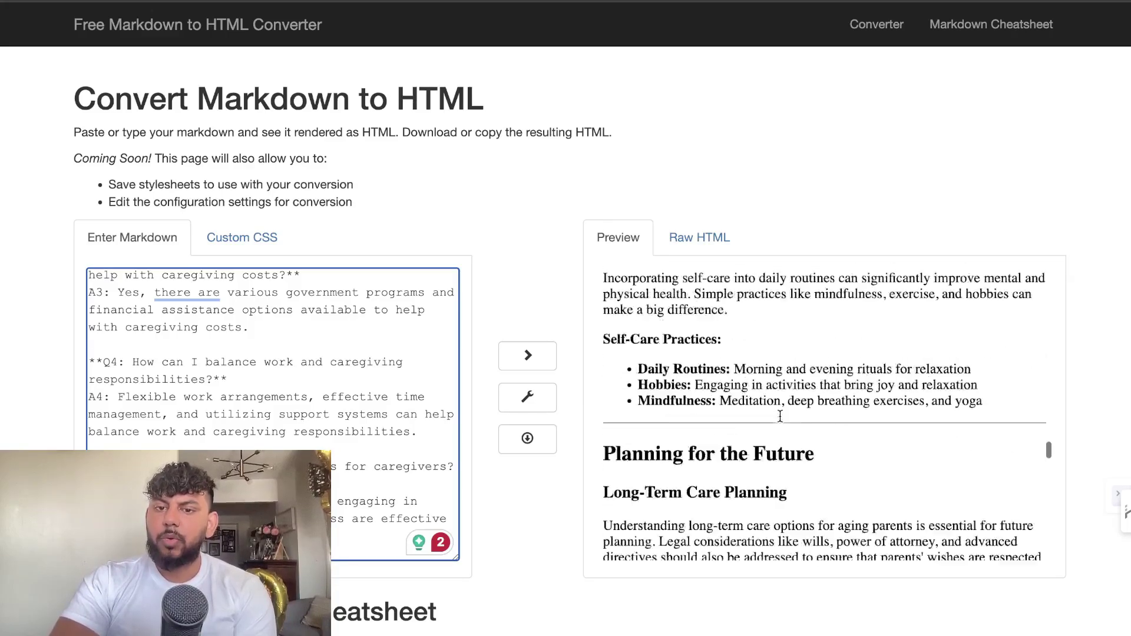
{"action": "scroll", "coordinate": [779, 416], "scroll_direction": "down", "scroll_amount": 5}
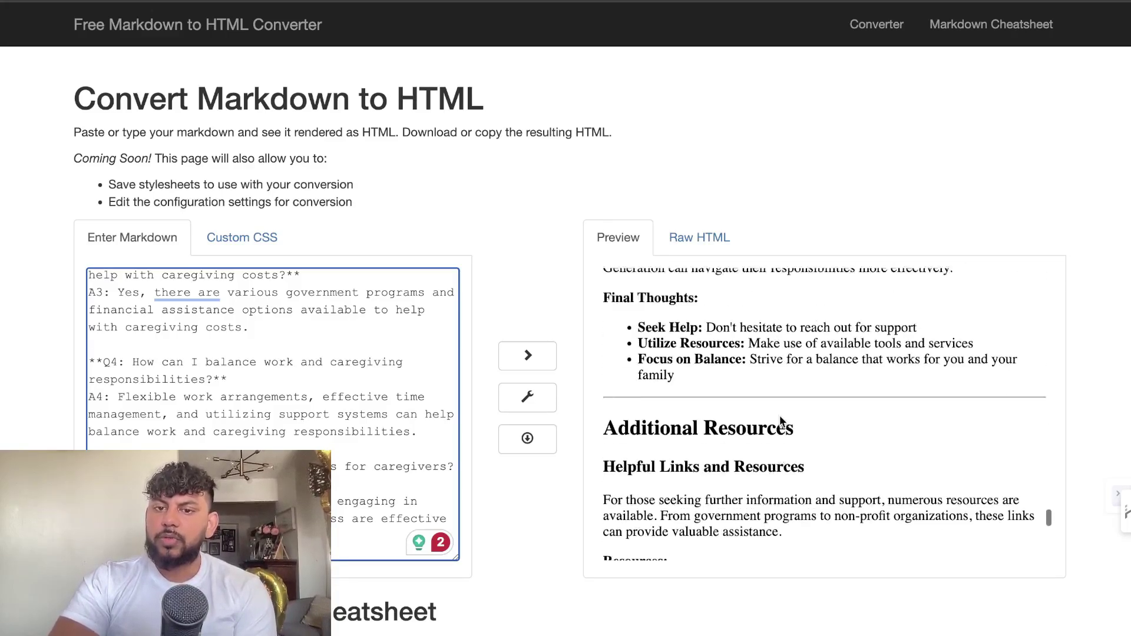
{"action": "scroll", "coordinate": [735, 410], "scroll_direction": "up", "scroll_amount": 7}
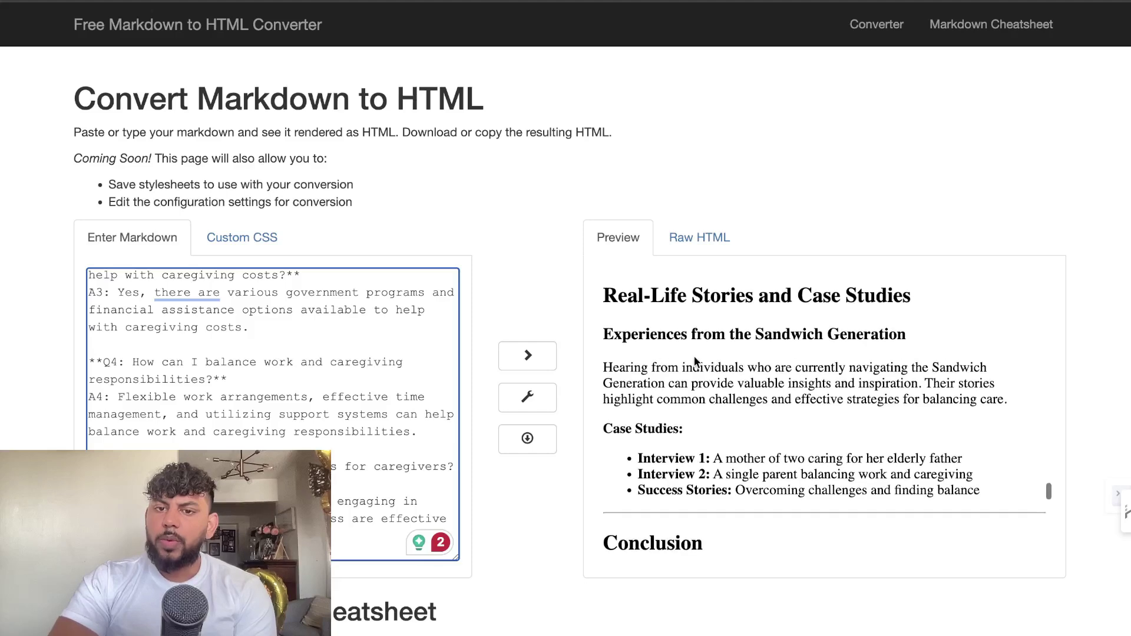
{"action": "scroll", "coordinate": [773, 401], "scroll_direction": "down", "scroll_amount": 1}
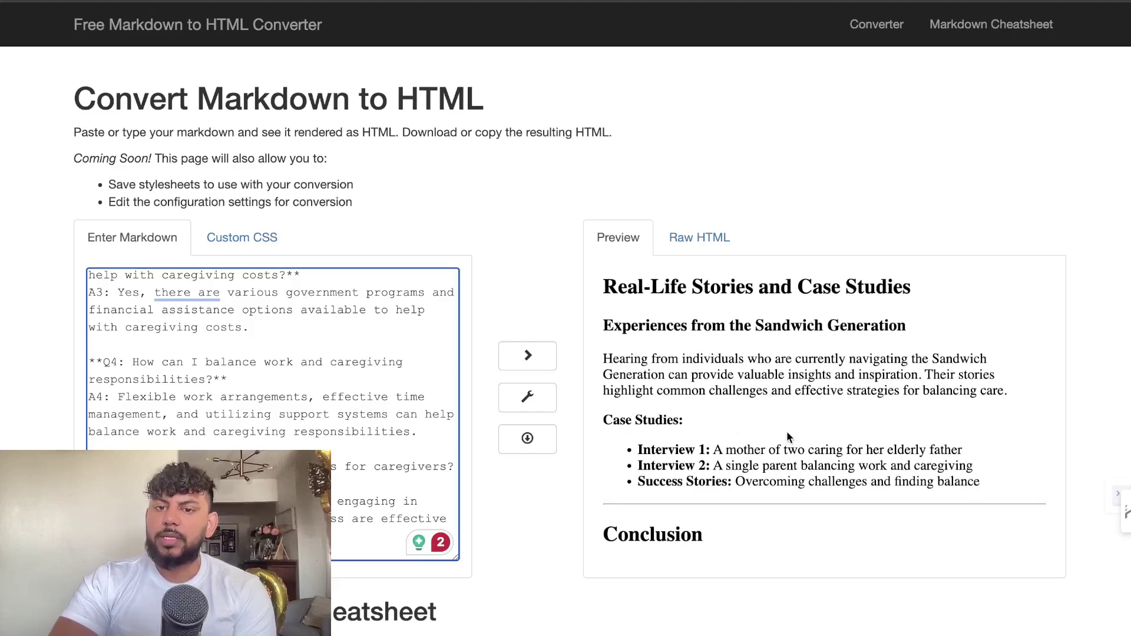
{"action": "scroll", "coordinate": [915, 469], "scroll_direction": "down", "scroll_amount": 5}
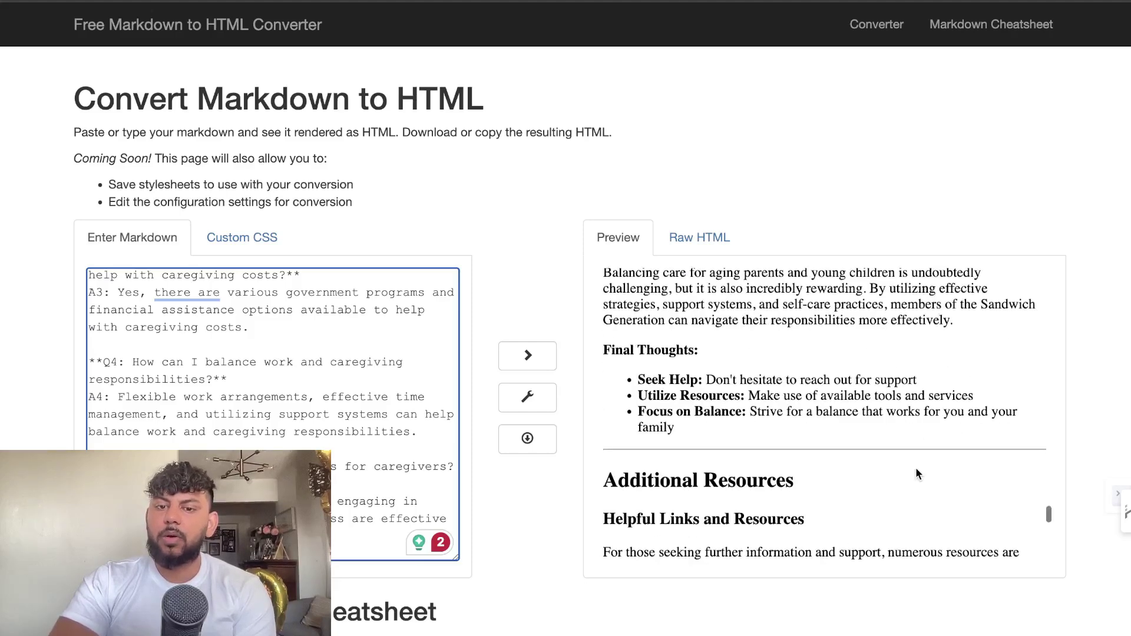
{"action": "scroll", "coordinate": [915, 467], "scroll_direction": "down", "scroll_amount": 10}
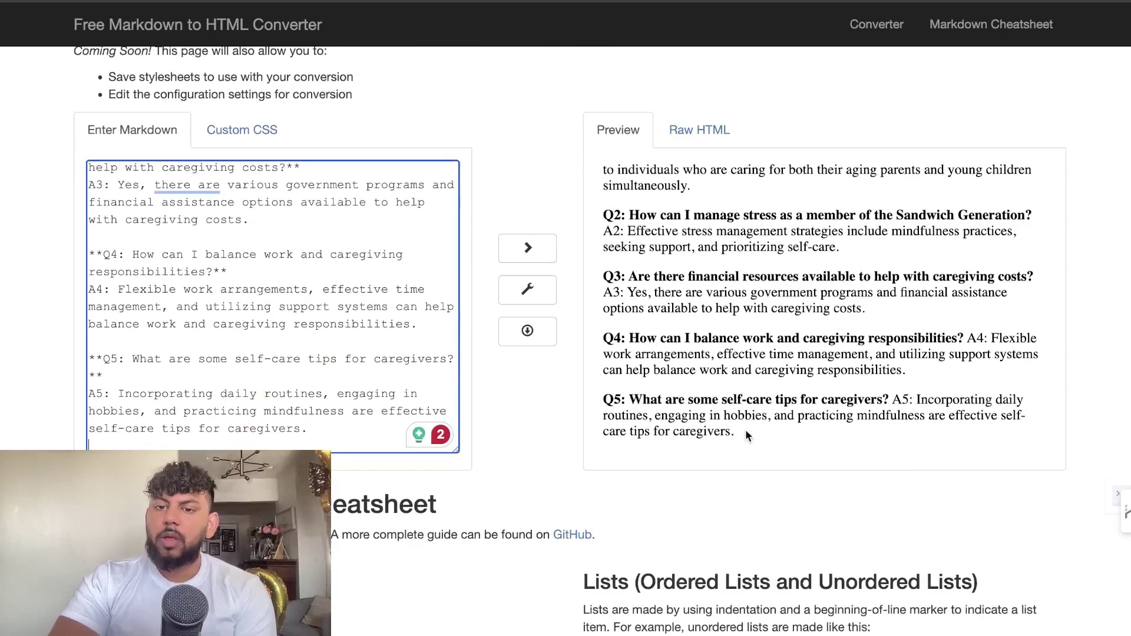
{"action": "left_click_drag", "start_coordinate": [746, 434], "coordinate": [592, 77]}
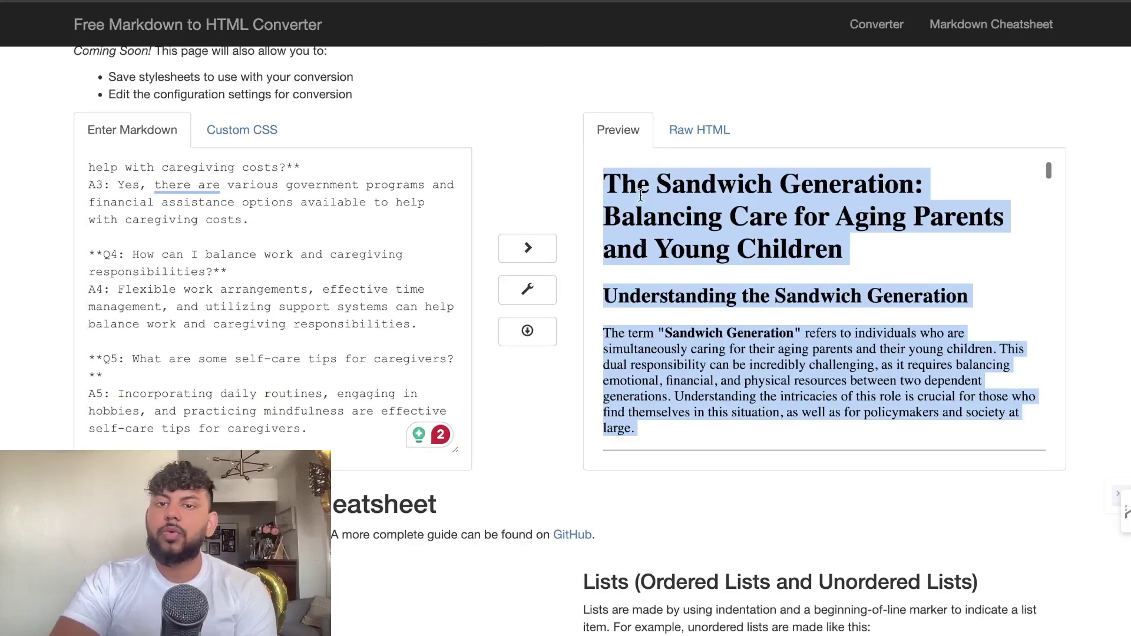
{"action": "right_click", "coordinate": [641, 194]}
{"action": "left_click", "coordinate": [741, 378]}
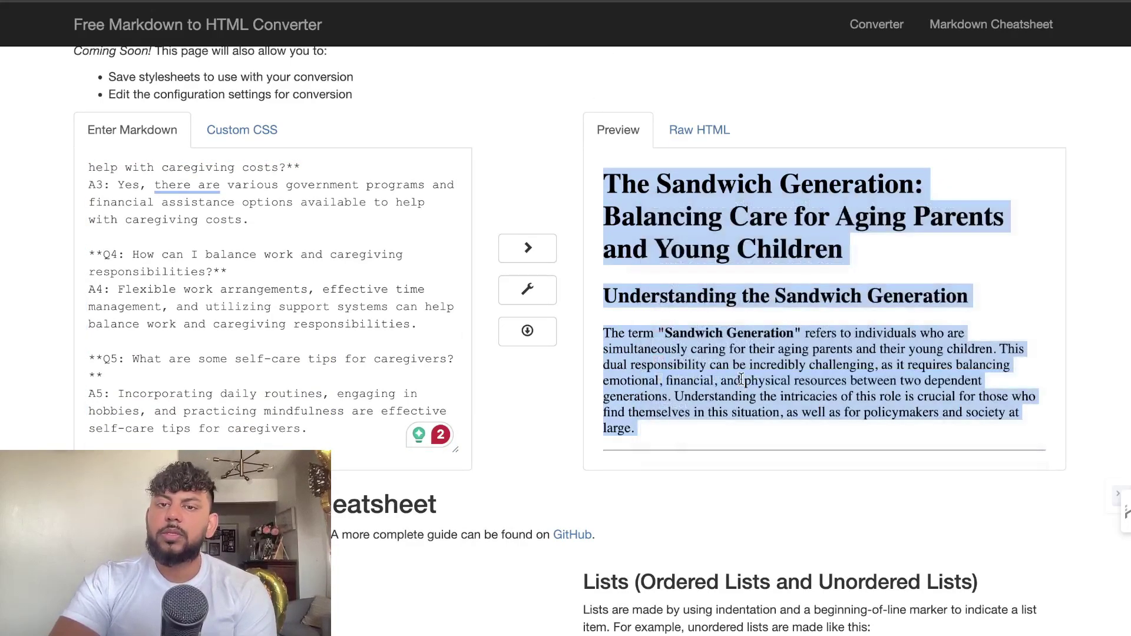
{"action": "left_click", "coordinate": [633, 237]}
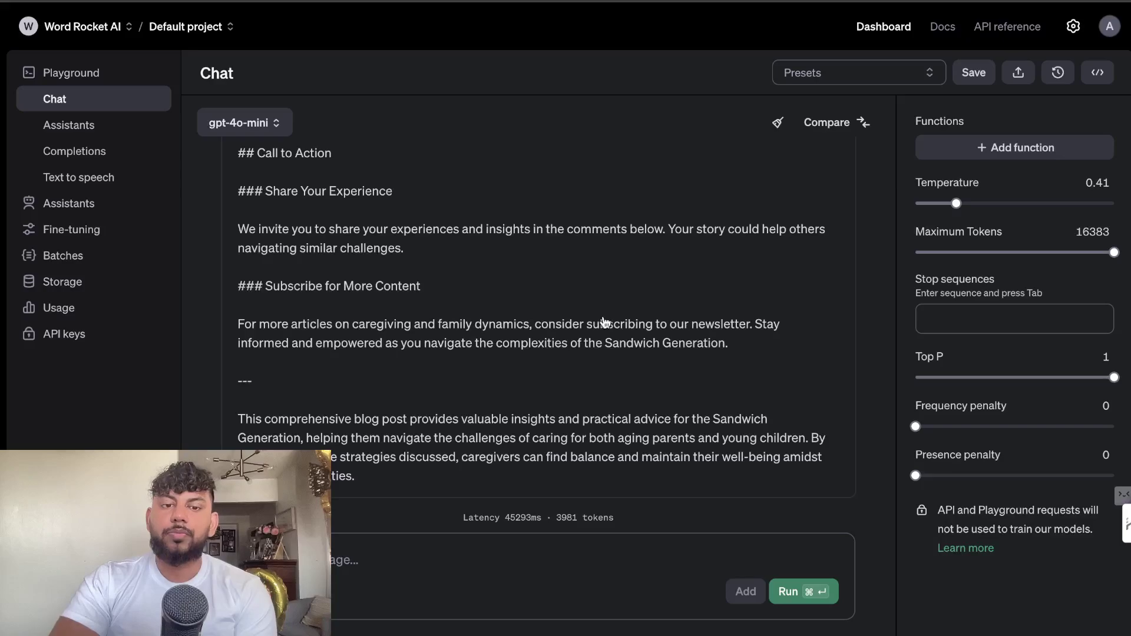
- Select the gpt-4o-mini post 'The Sandwich Generation: Balancing Care for Aging Parents and Young Children' from end to title
{"action": "left_click_drag", "start_coordinate": [654, 324], "coordinate": [262, 250]}
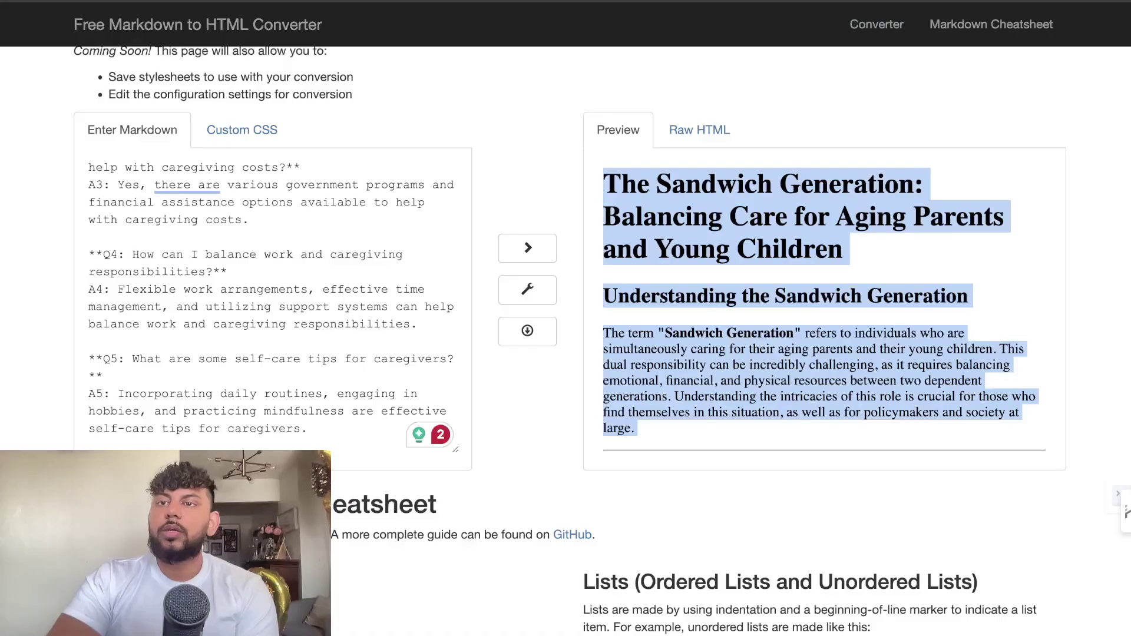
- Duplicate the converter tab and insert the gpt-4o-mini post into its empty markdown box
{"action": "right_click", "coordinate": [795, 3]}
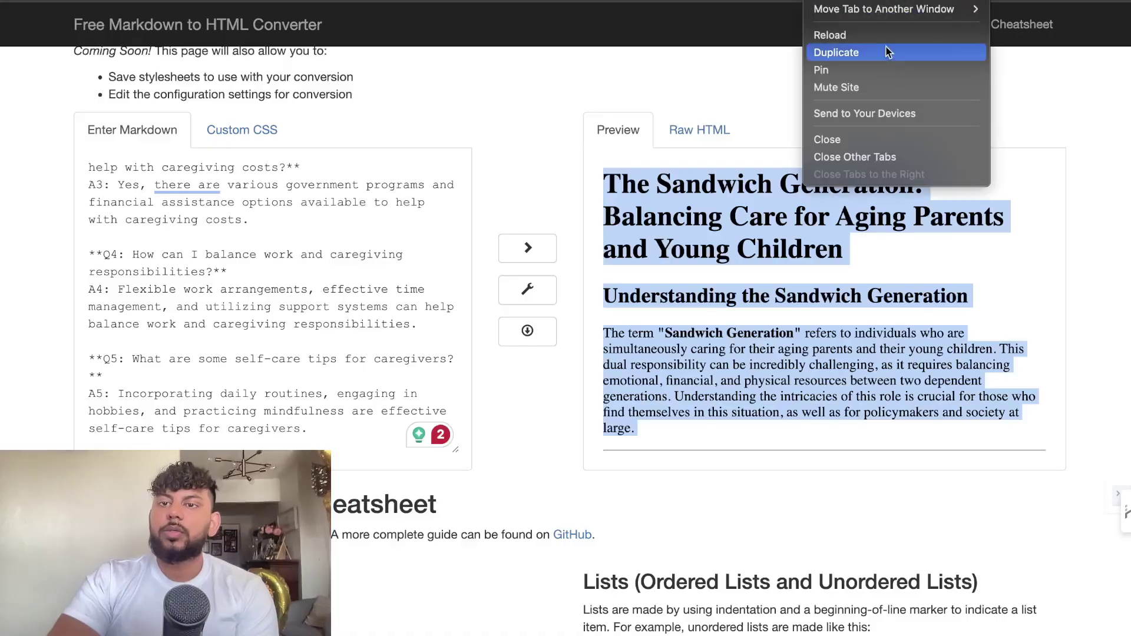
{"action": "left_click", "coordinate": [887, 56]}
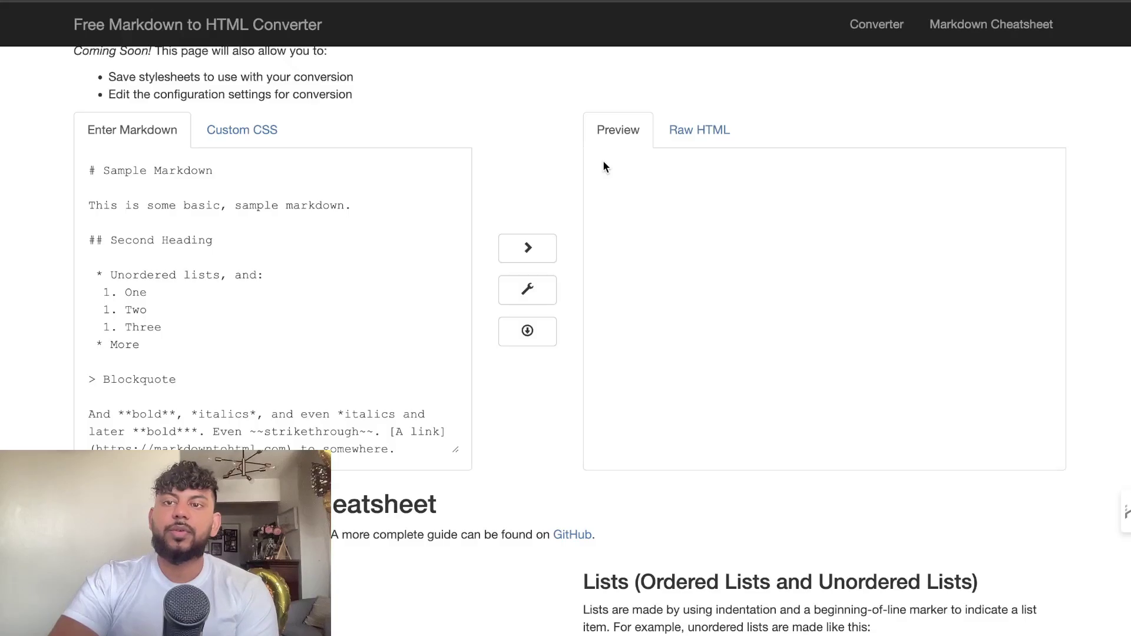
{"action": "scroll", "coordinate": [235, 395], "scroll_direction": "down", "scroll_amount": 3}
{"action": "scroll", "coordinate": [235, 394], "scroll_direction": "down", "scroll_amount": 15}
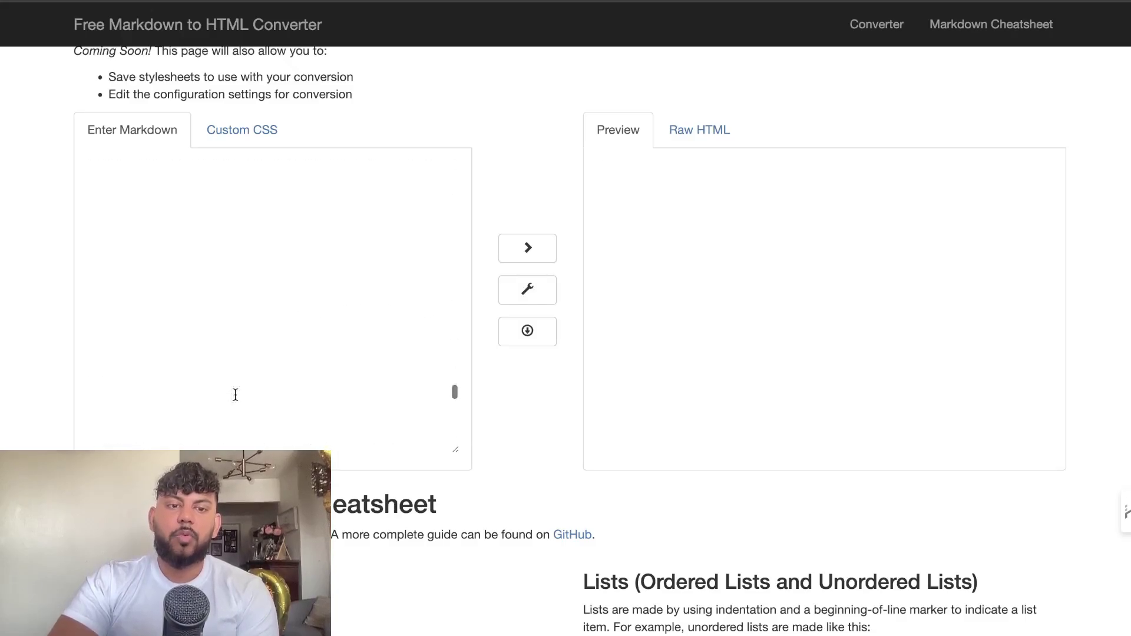
{"action": "left_click", "coordinate": [380, 426]}
- Review the rendered preview through its closing Call to Action and select all of it
{"action": "scroll", "coordinate": [846, 328], "scroll_direction": "up", "scroll_amount": 2}
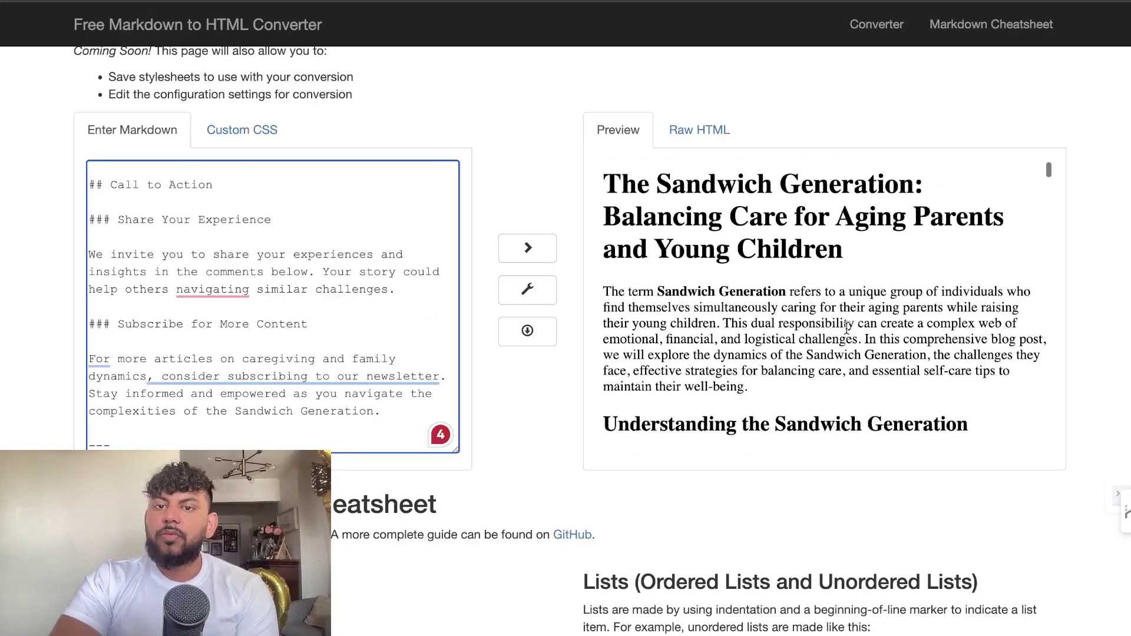
{"action": "scroll", "coordinate": [847, 328], "scroll_direction": "down", "scroll_amount": 10}
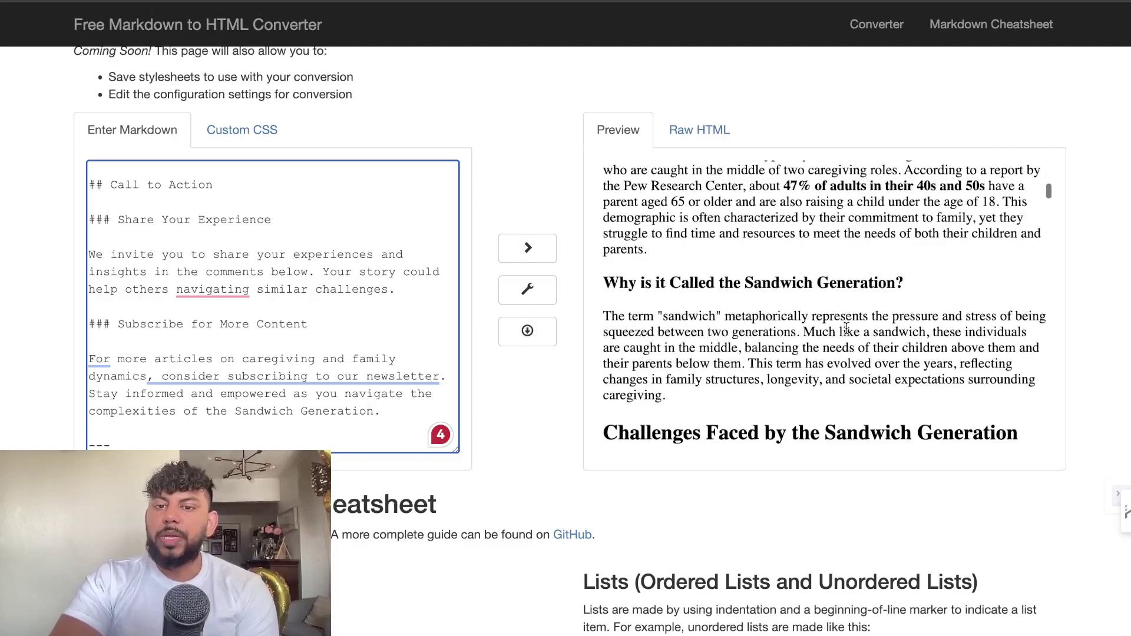
{"action": "scroll", "coordinate": [846, 328], "scroll_direction": "down", "scroll_amount": 10}
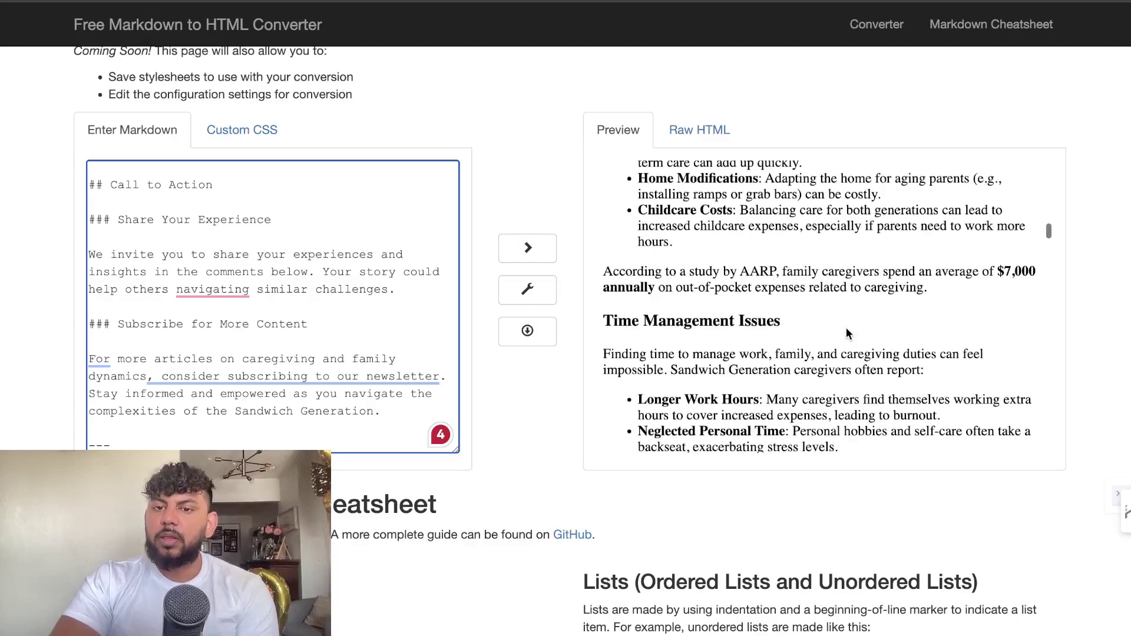
{"action": "scroll", "coordinate": [847, 333], "scroll_direction": "up", "scroll_amount": 4}
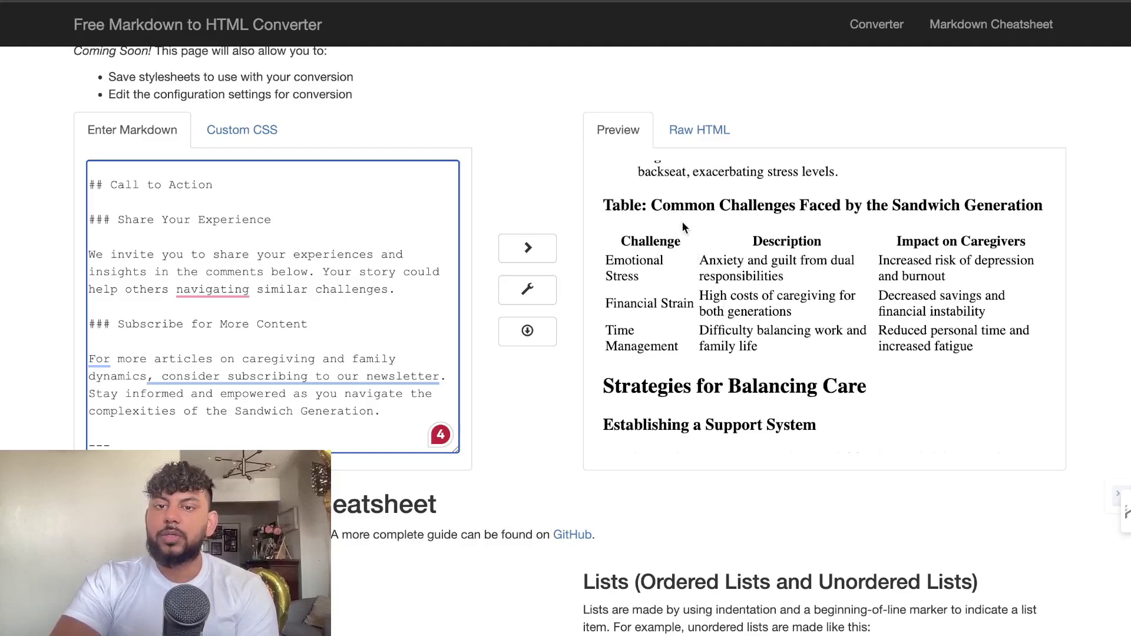
{"action": "scroll", "coordinate": [871, 258], "scroll_direction": "up", "scroll_amount": 1}
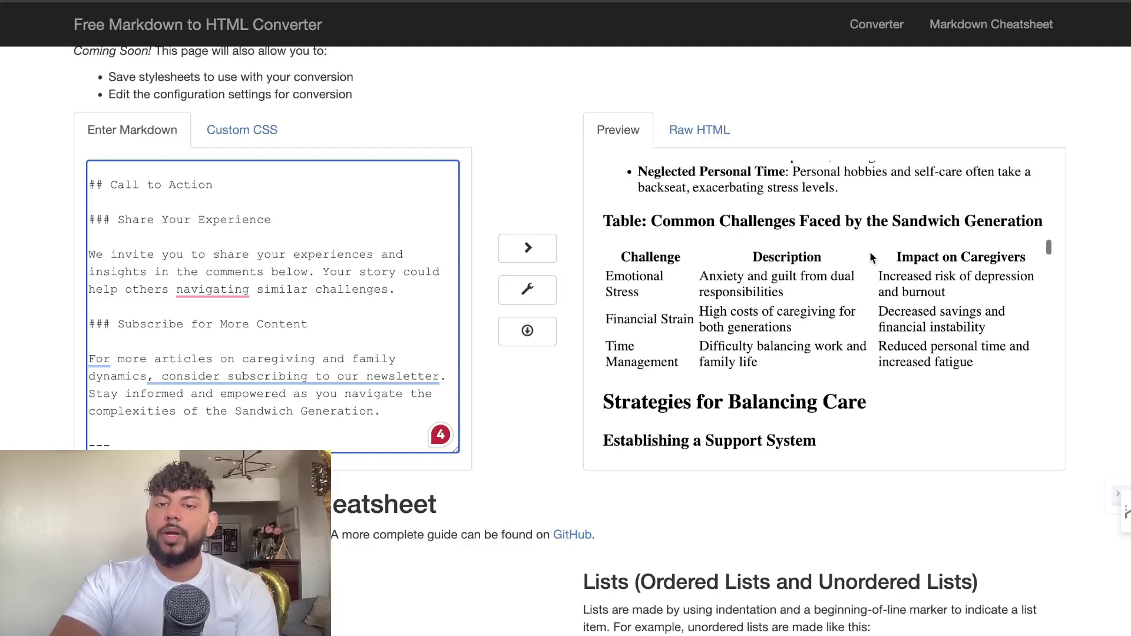
{"action": "scroll", "coordinate": [870, 258], "scroll_direction": "down", "scroll_amount": 10}
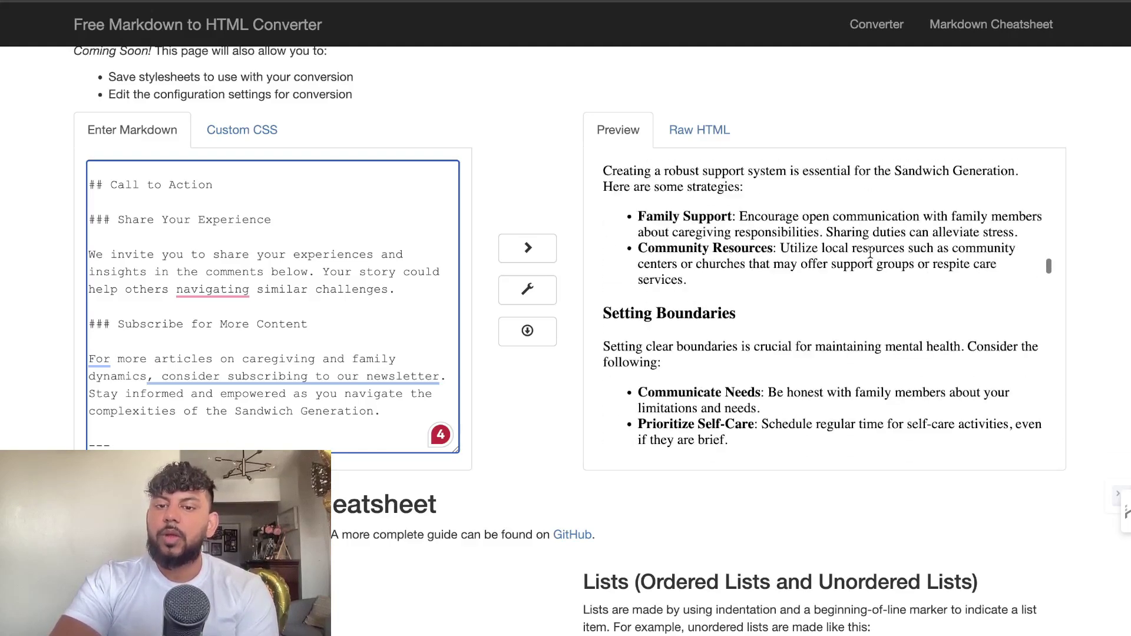
{"action": "scroll", "coordinate": [871, 258], "scroll_direction": "down", "scroll_amount": 15}
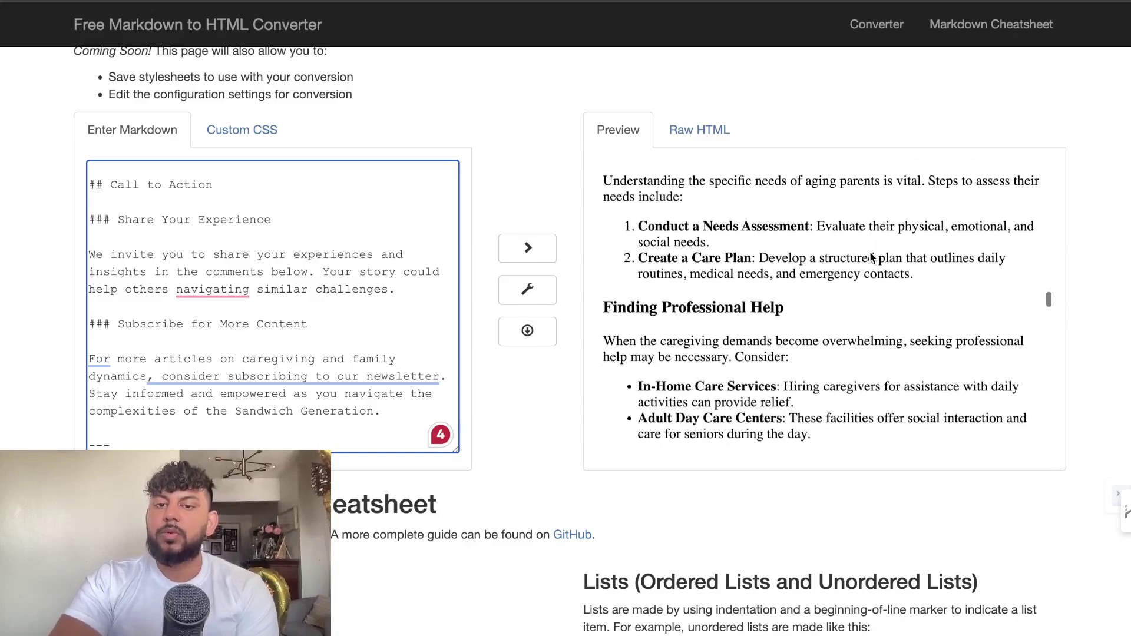
{"action": "scroll", "coordinate": [870, 252], "scroll_direction": "down", "scroll_amount": 15}
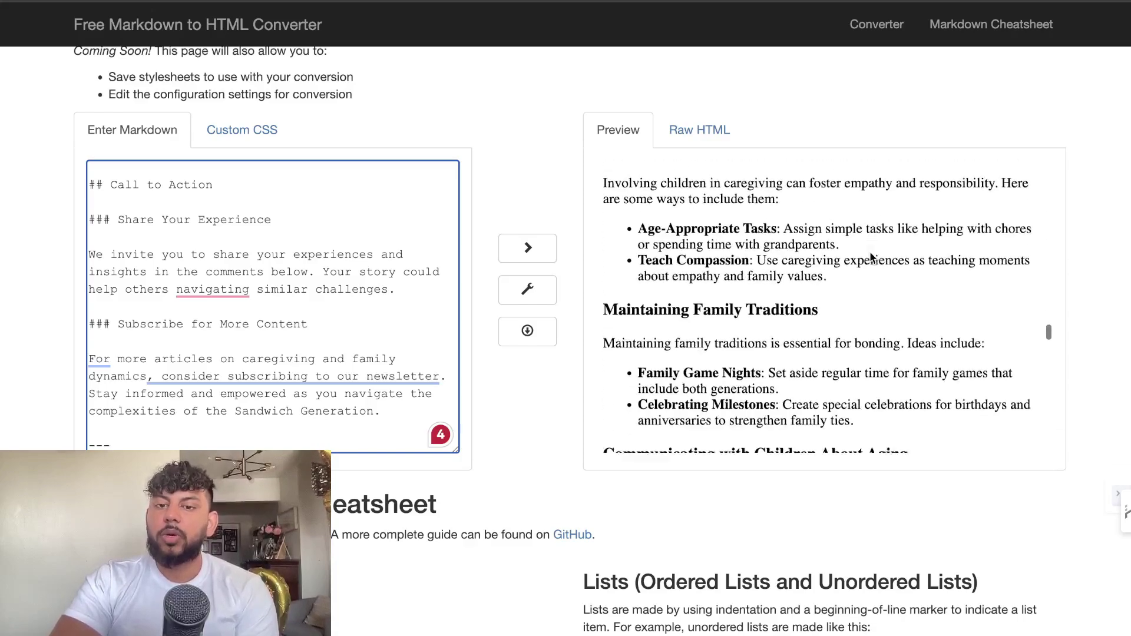
{"action": "scroll", "coordinate": [870, 253], "scroll_direction": "down", "scroll_amount": 15}
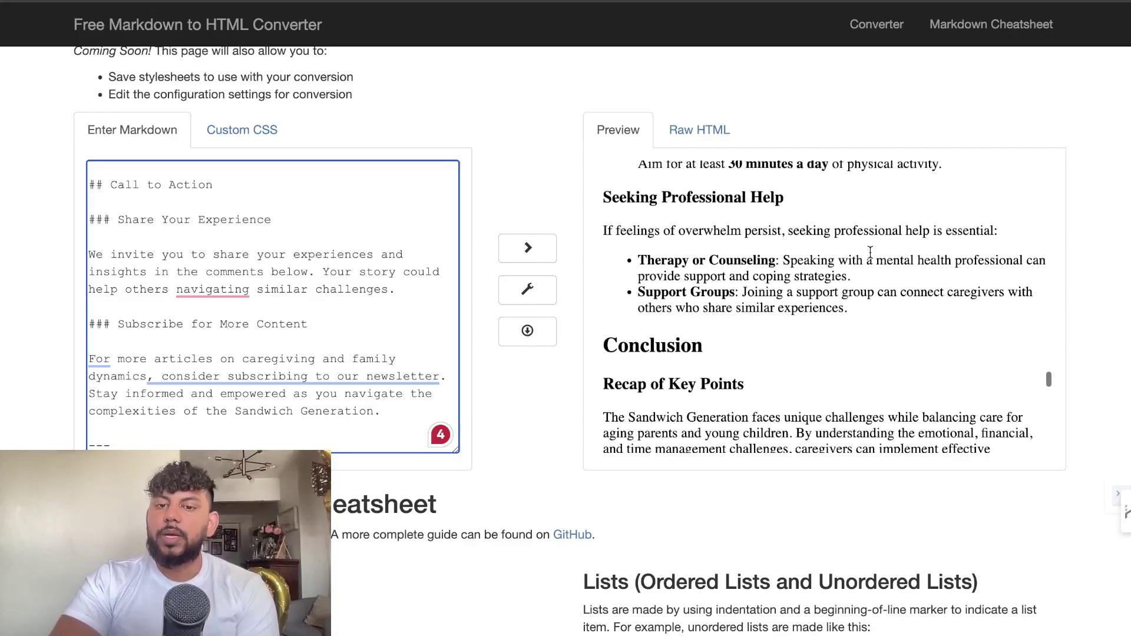
{"action": "scroll", "coordinate": [870, 252], "scroll_direction": "down", "scroll_amount": 8}
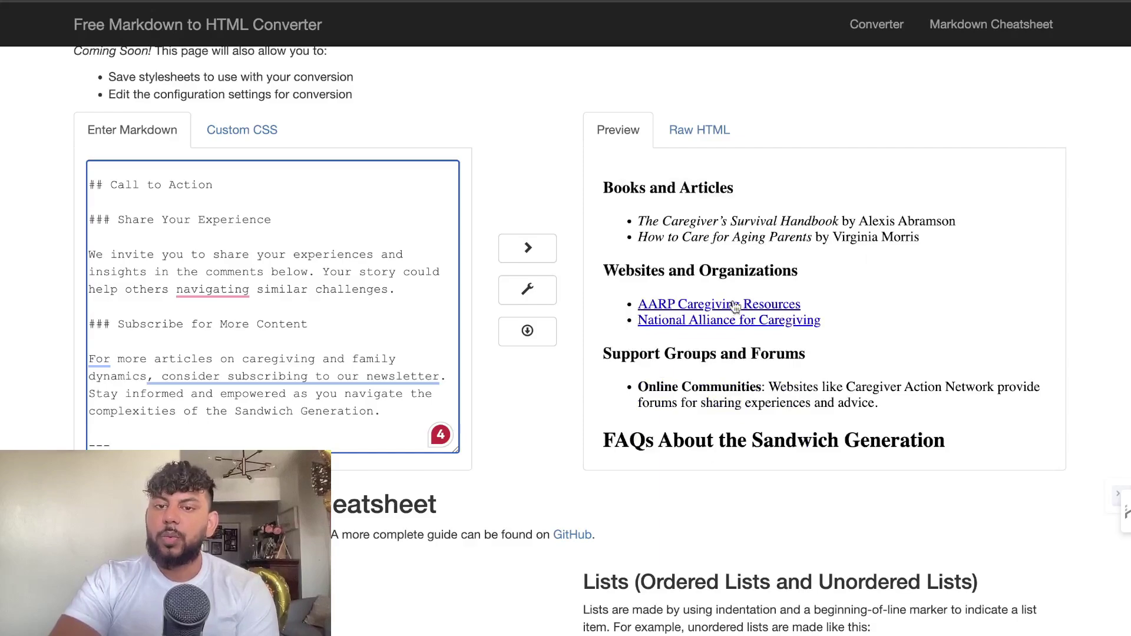
{"action": "scroll", "coordinate": [849, 359], "scroll_direction": "down", "scroll_amount": 10}
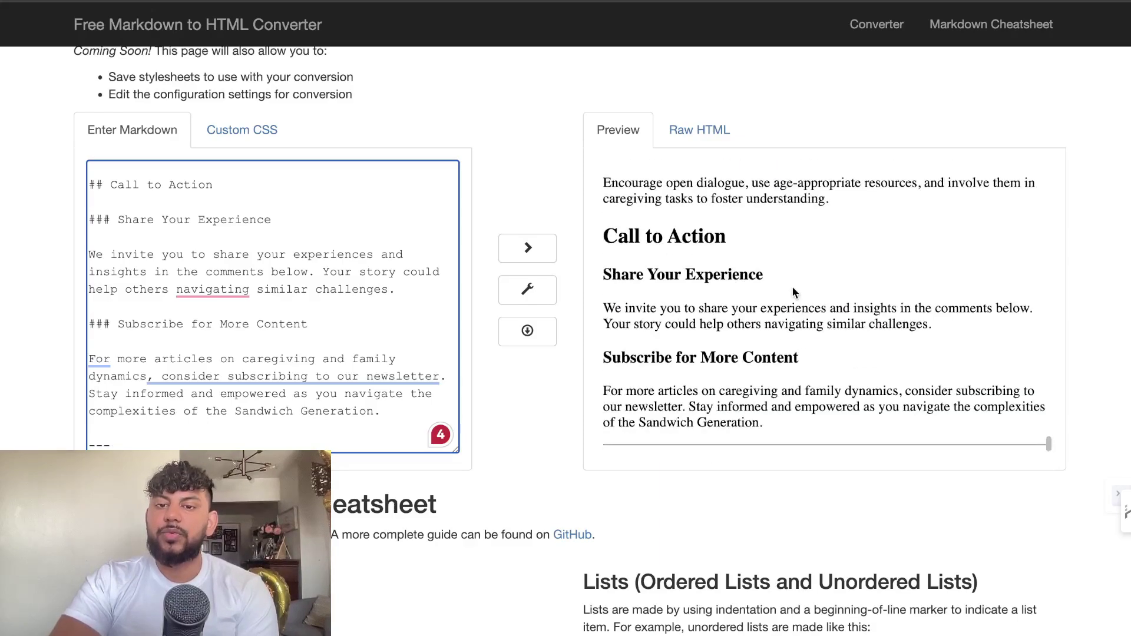
{"action": "scroll", "coordinate": [793, 293], "scroll_direction": "up", "scroll_amount": 2}
{"action": "scroll", "coordinate": [794, 292], "scroll_direction": "down", "scroll_amount": 2}
{"action": "key", "text": "super+a"}
{"action": "scroll", "coordinate": [794, 292], "scroll_direction": "up", "scroll_amount": 20}
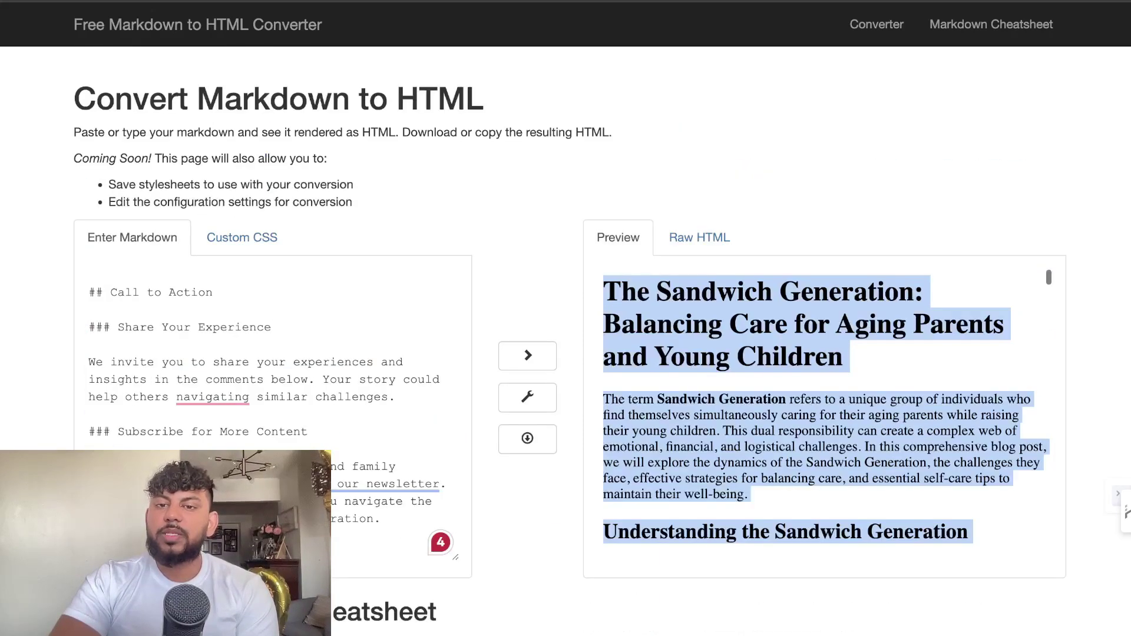
{"action": "right_click", "coordinate": [667, 318]}
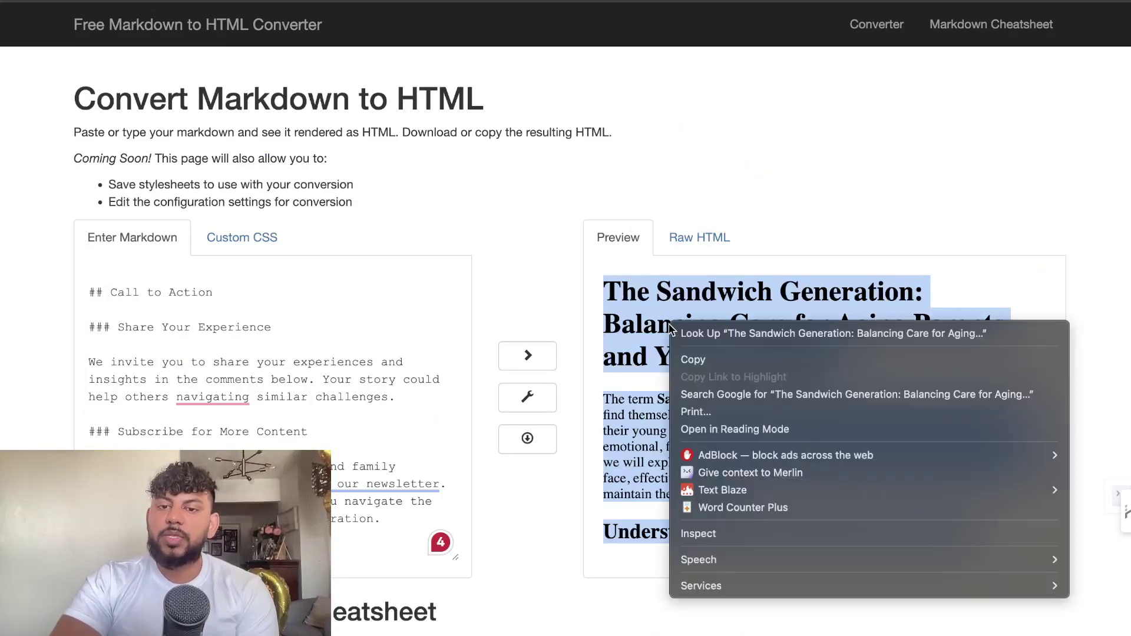
{"action": "left_click", "coordinate": [717, 510]}
{"action": "left_click", "coordinate": [607, 234]}
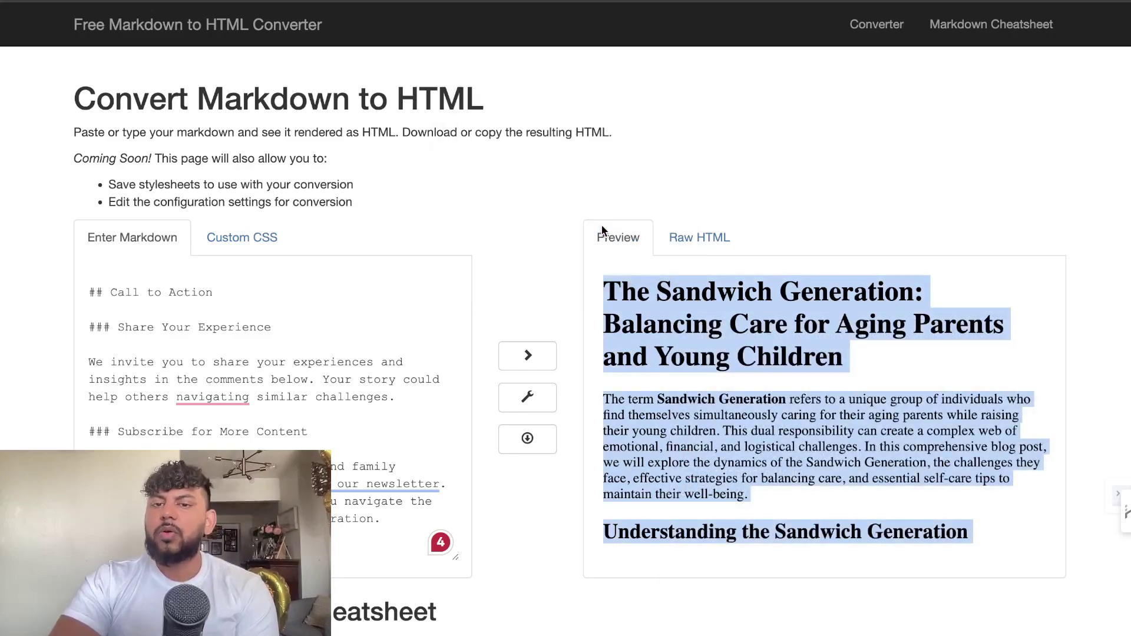
{"action": "right_click", "coordinate": [757, 328]}
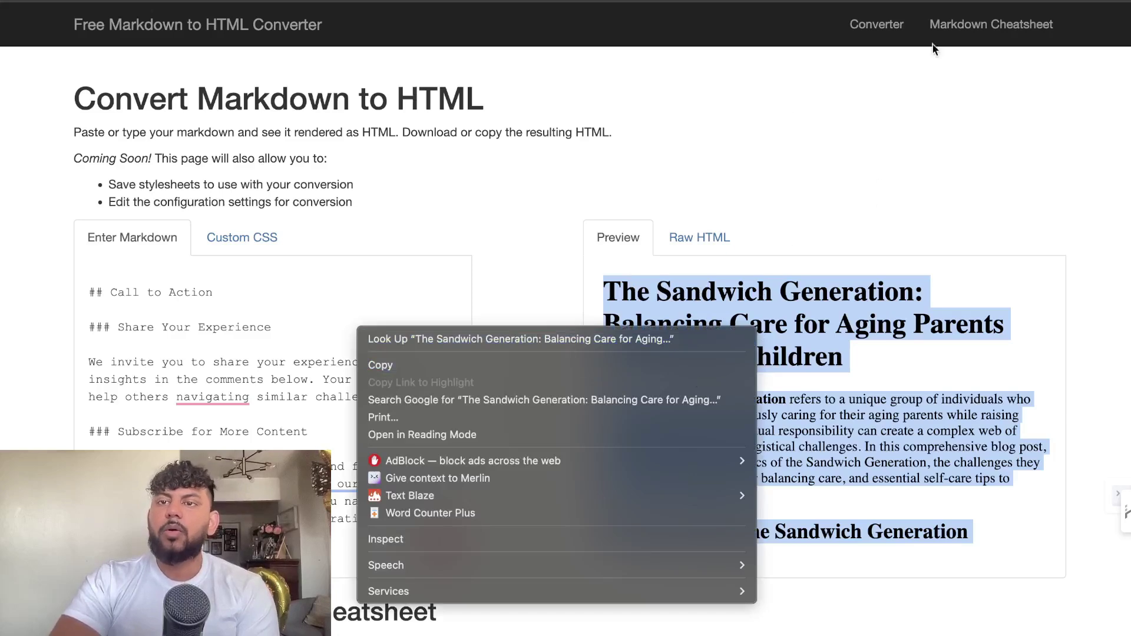
{"action": "key", "text": "Escape"}
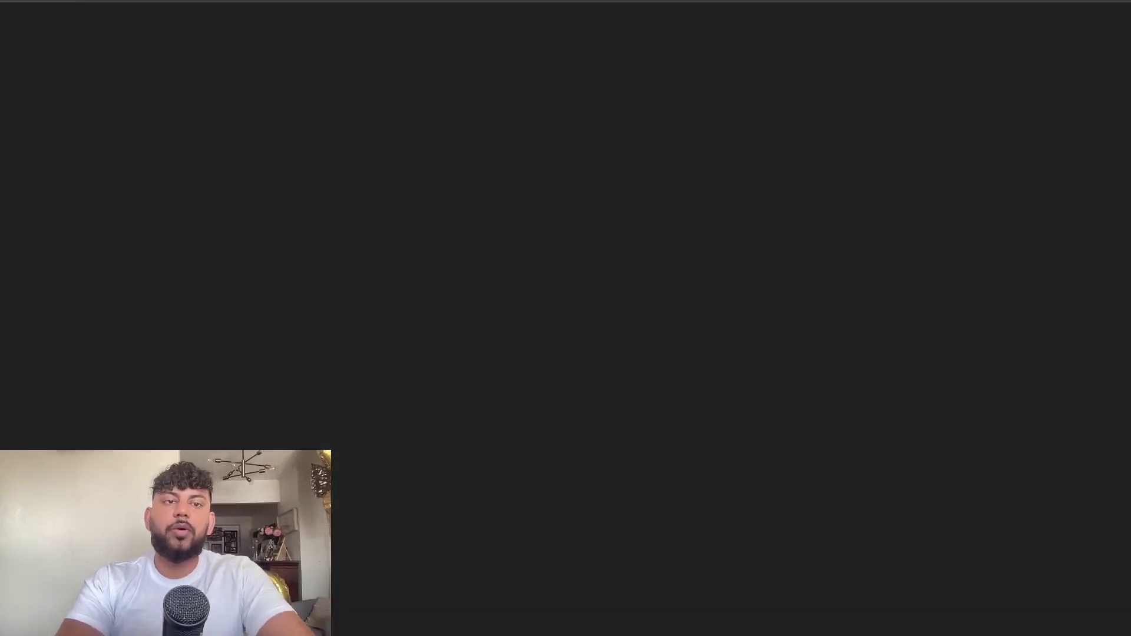
- Log in to NEURONwriter and open the digitalcreatorsblog.com project
{"action": "type", "text": "ddea"}
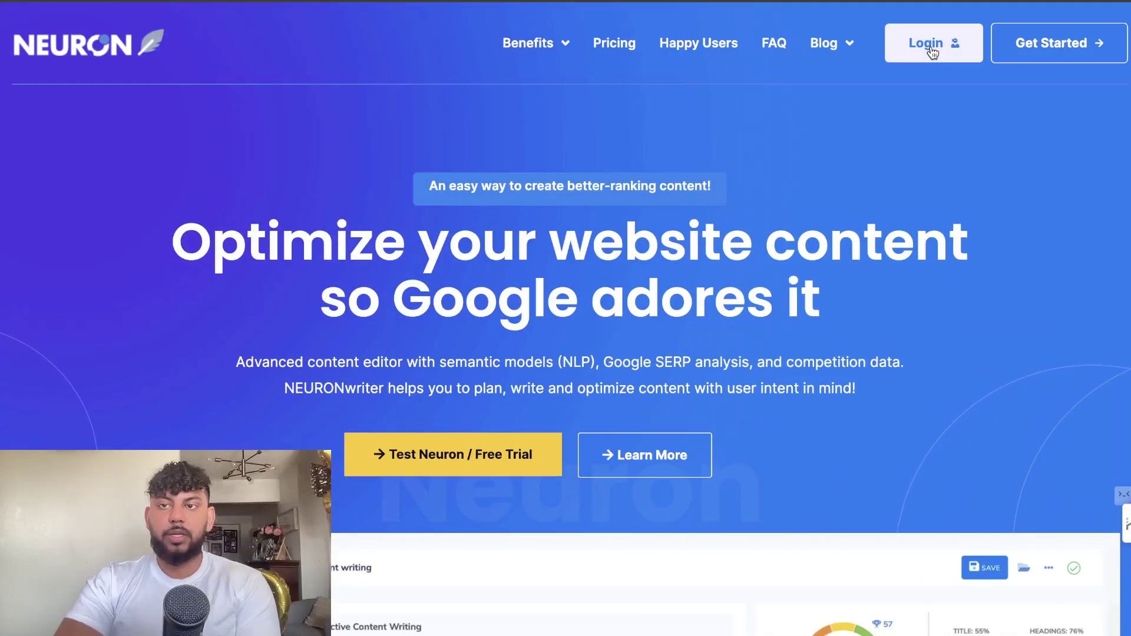
{"action": "left_click", "coordinate": [933, 52]}
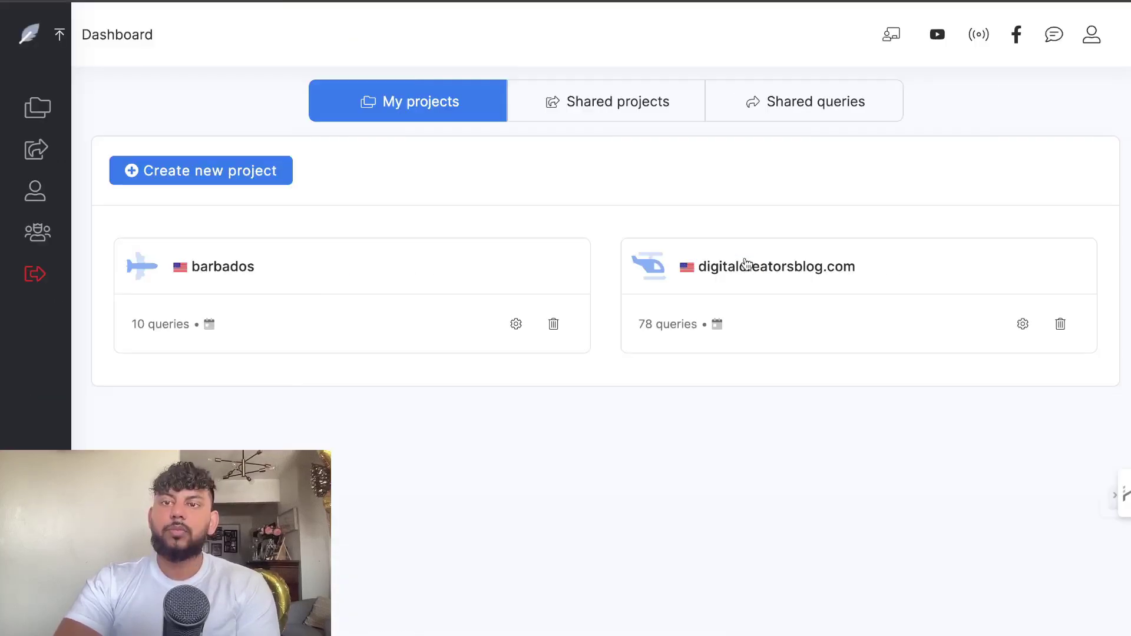
{"action": "left_click", "coordinate": [747, 266]}
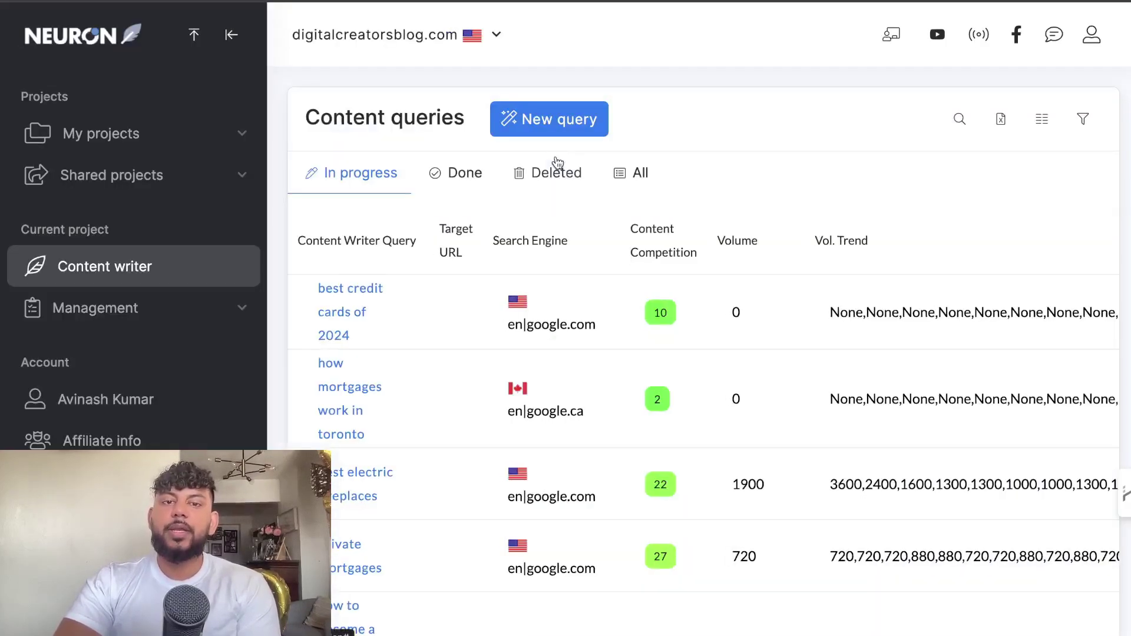
- Create a new content query with keyword 'Sandwich Generation' and start its analysis
{"action": "left_click", "coordinate": [391, 128]}
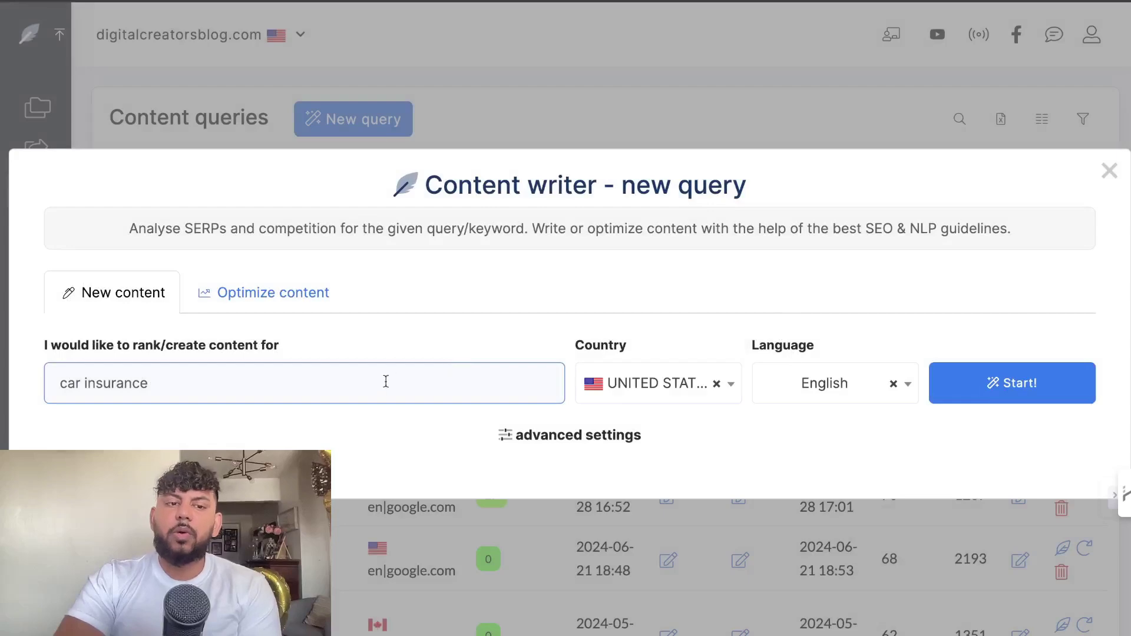
{"action": "left_click", "coordinate": [370, 387]}
{"action": "key", "text": "ctrl+v"}
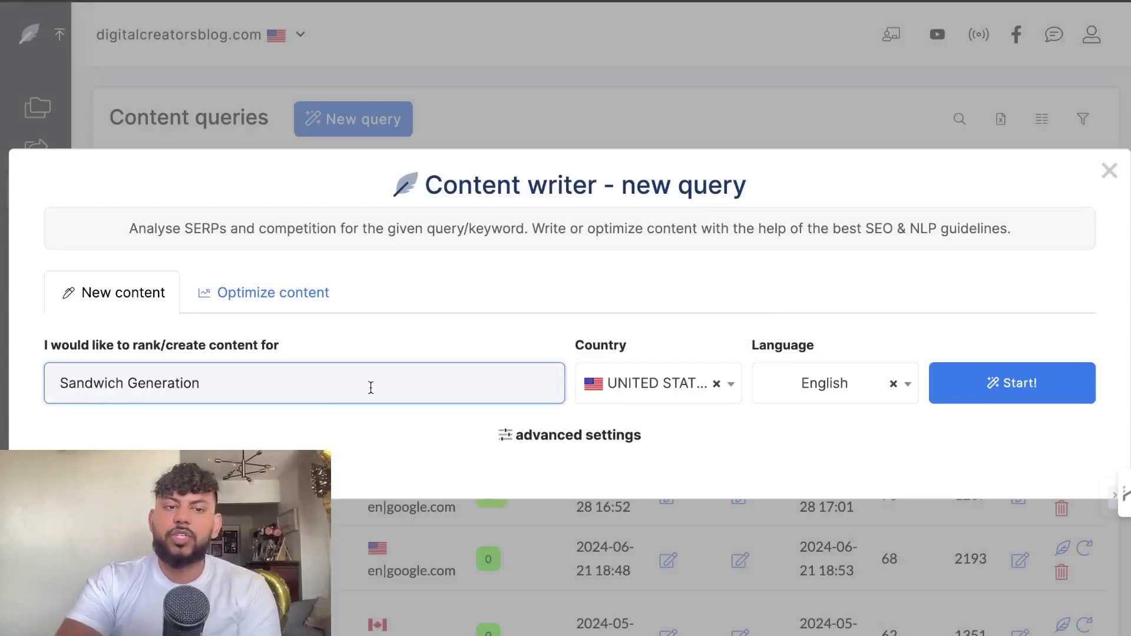
{"action": "left_click", "coordinate": [978, 391]}
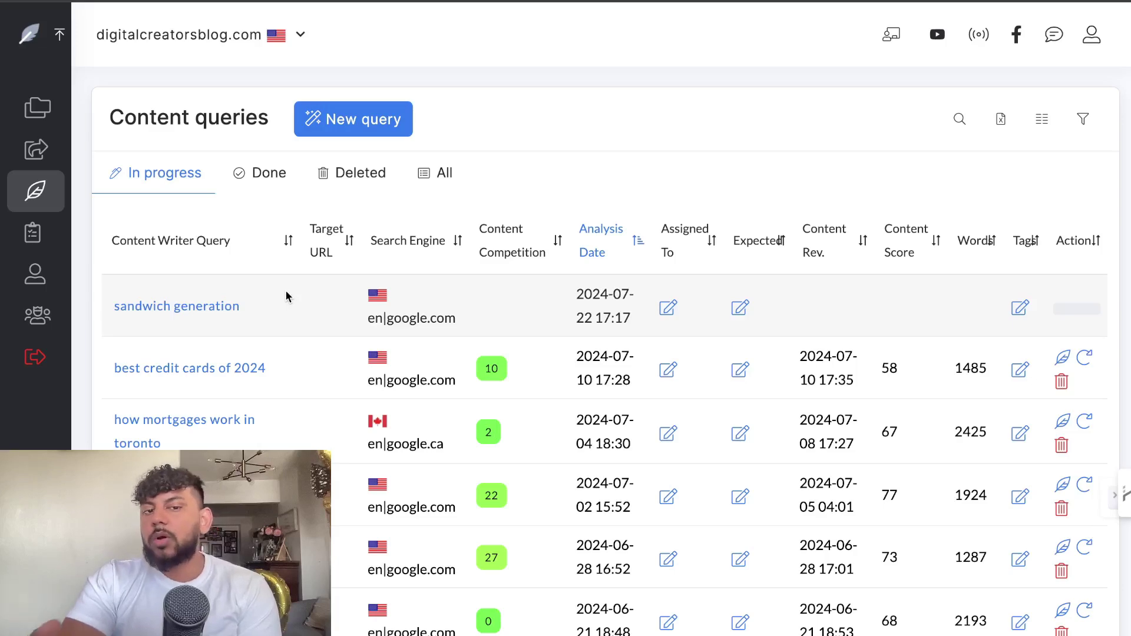
- Select the 'sandwich generation' query name in the content queries list
{"action": "triple_click", "coordinate": [205, 303]}
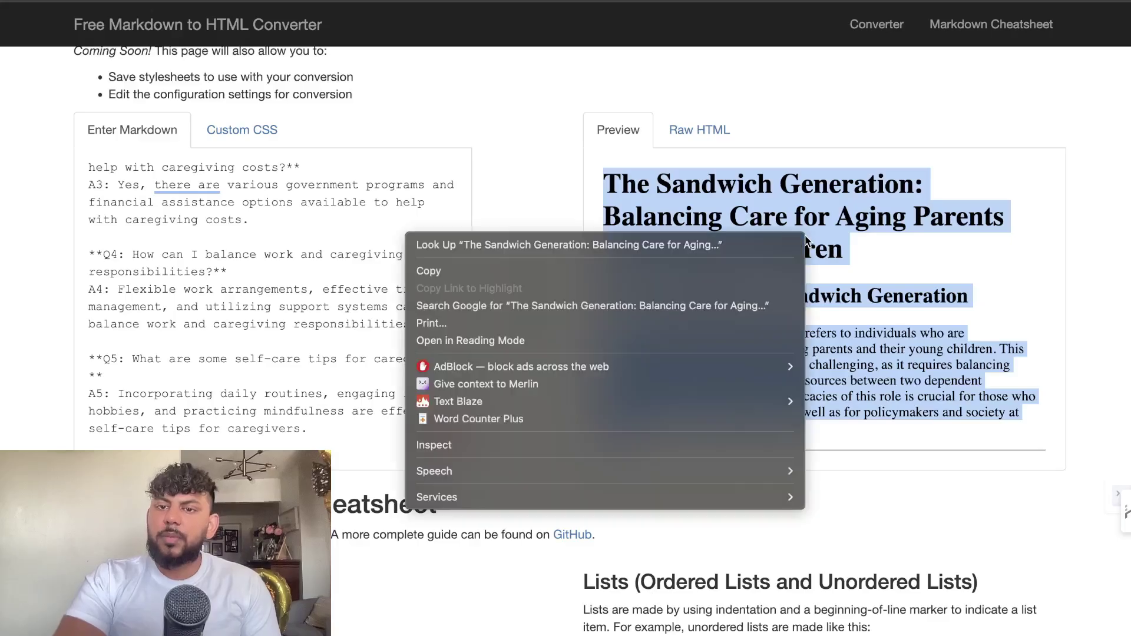
- Copy the rendered post, paste it into Hemingway Editor, then undo the paste
{"action": "right_click", "coordinate": [814, 236]}
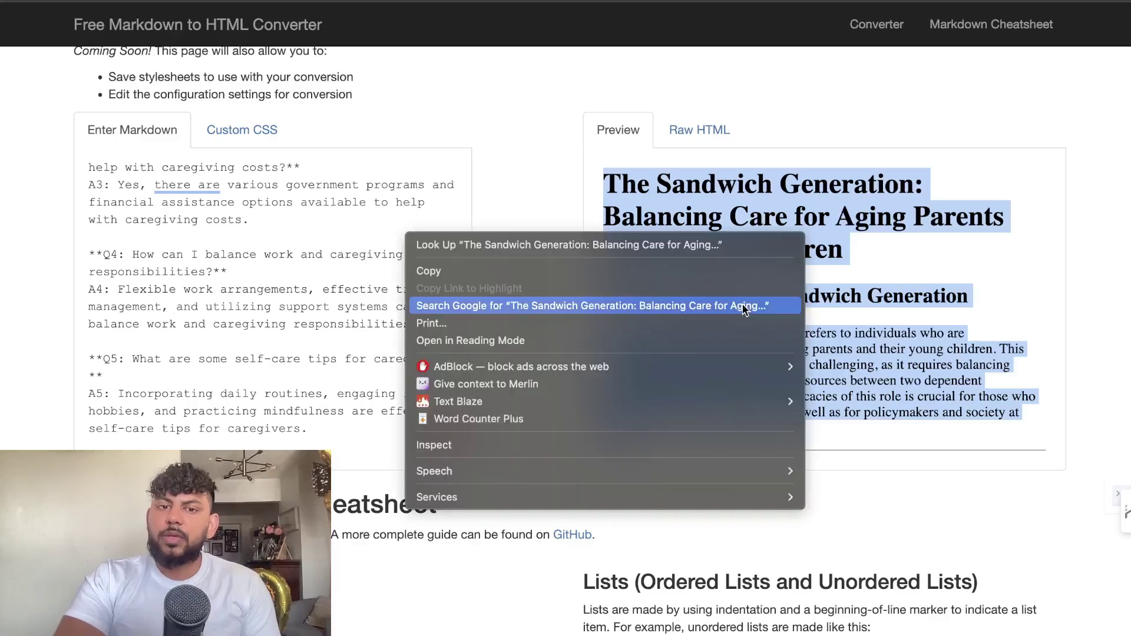
{"action": "left_click", "coordinate": [724, 272]}
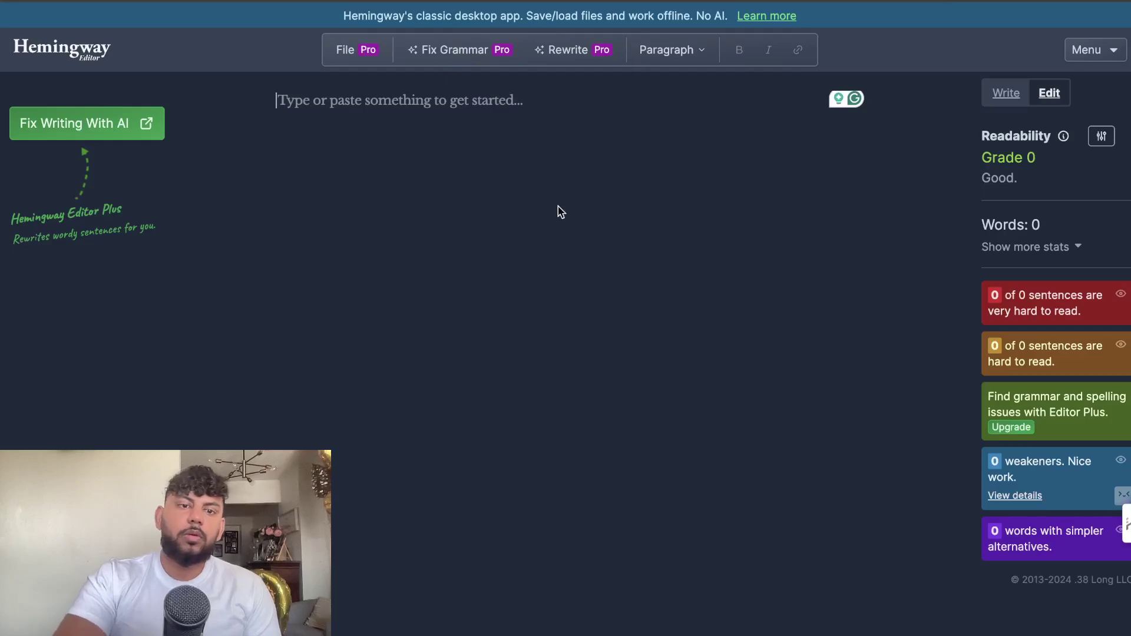
{"action": "key", "text": "ctrl+v"}
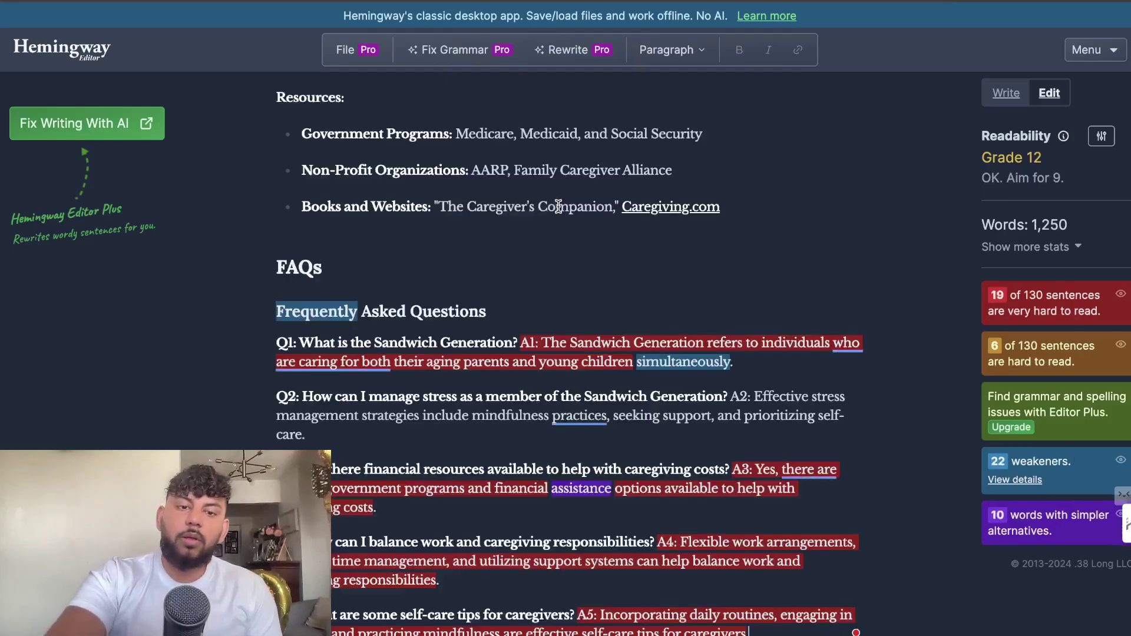
{"action": "key", "text": "ctrl+z"}
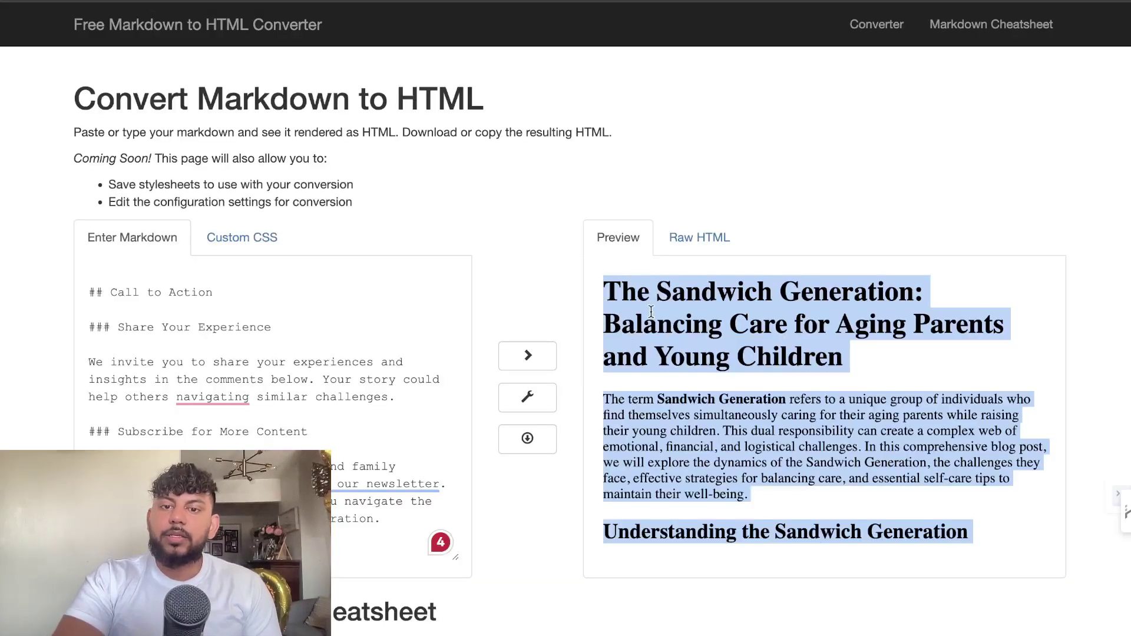
- Copy the rendered post again and scroll through its Grade 12 readability highlights
{"action": "right_click", "coordinate": [650, 309]}
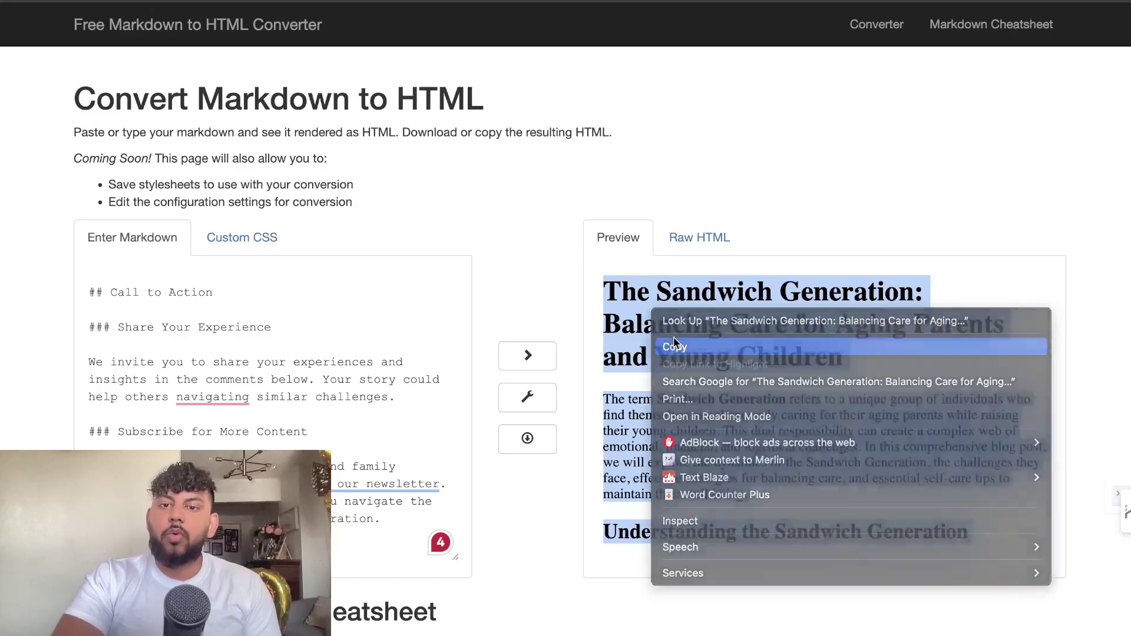
{"action": "left_click", "coordinate": [674, 340]}
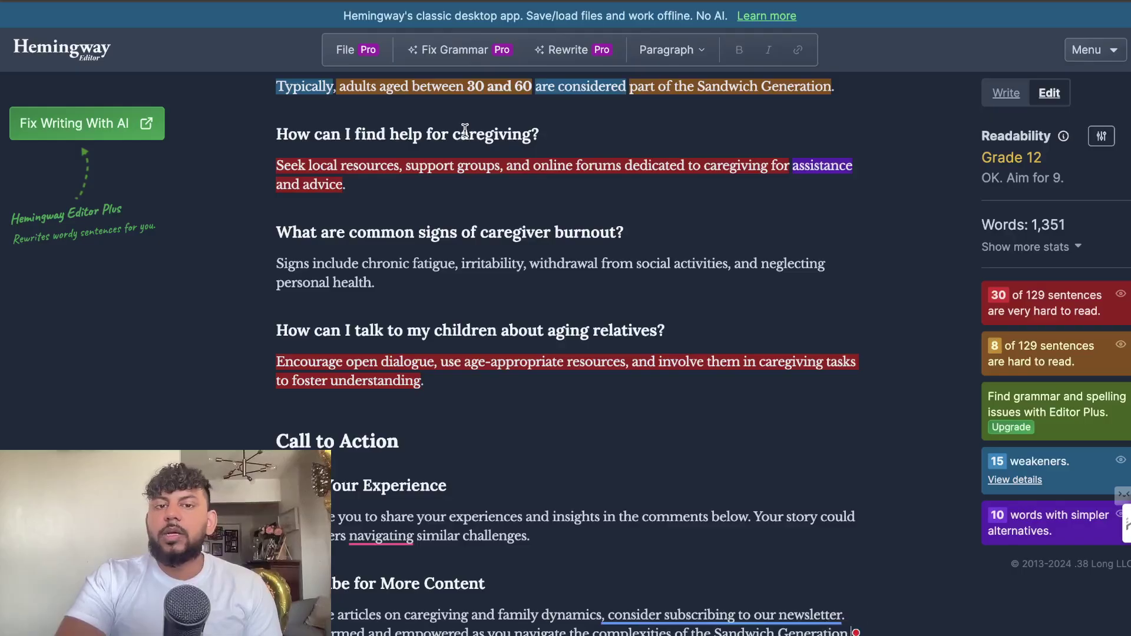
{"action": "scroll", "coordinate": [465, 131], "scroll_direction": "up", "scroll_amount": 20}
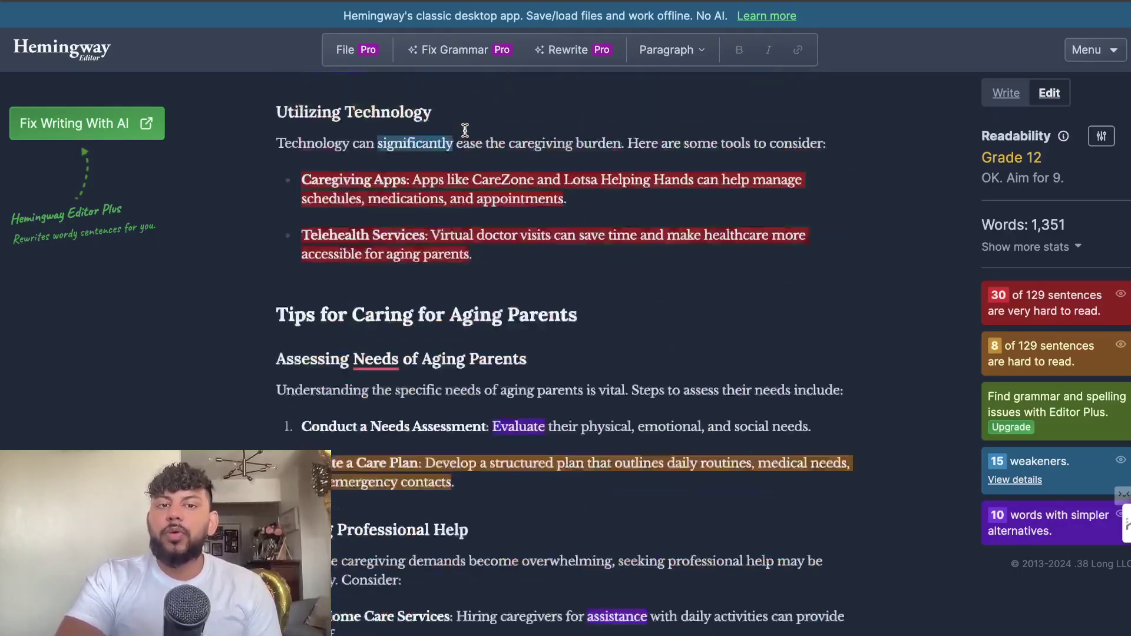
{"action": "scroll", "coordinate": [465, 130], "scroll_direction": "up", "scroll_amount": 10}
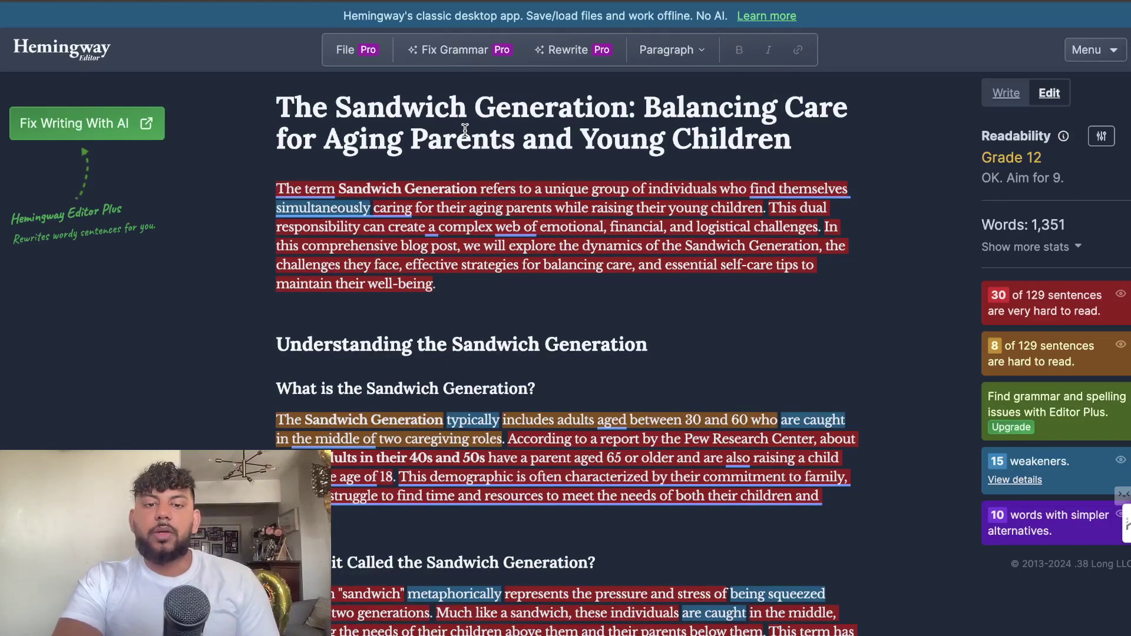
{"action": "scroll", "coordinate": [568, 236], "scroll_direction": "down", "scroll_amount": 15}
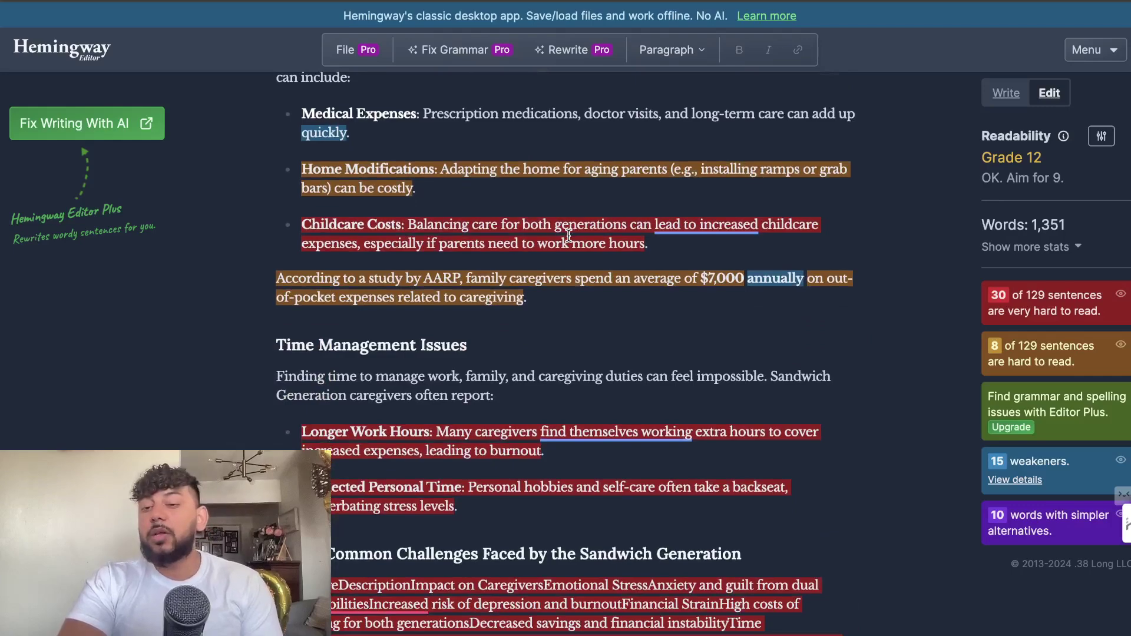
{"action": "scroll", "coordinate": [568, 236], "scroll_direction": "down", "scroll_amount": 7}
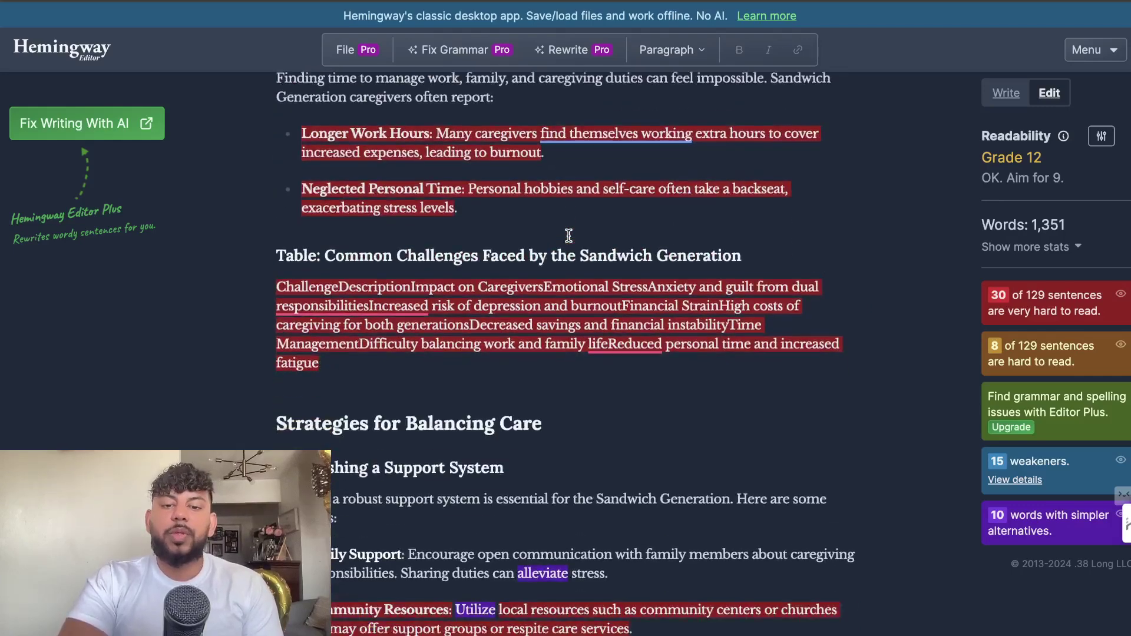
{"action": "scroll", "coordinate": [569, 235], "scroll_direction": "down", "scroll_amount": 6}
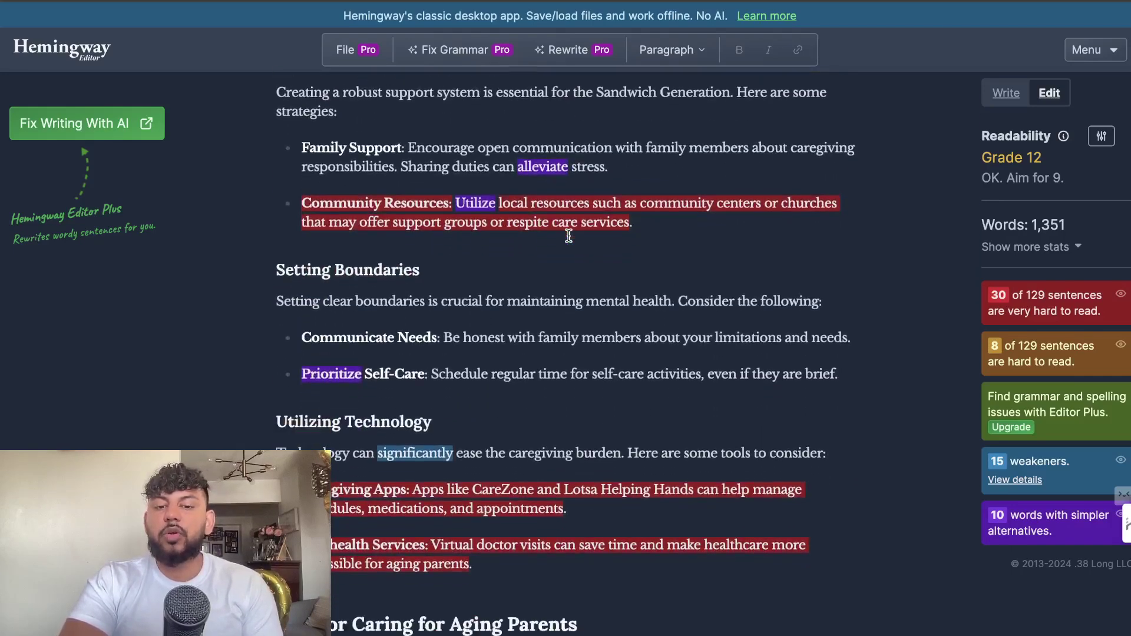
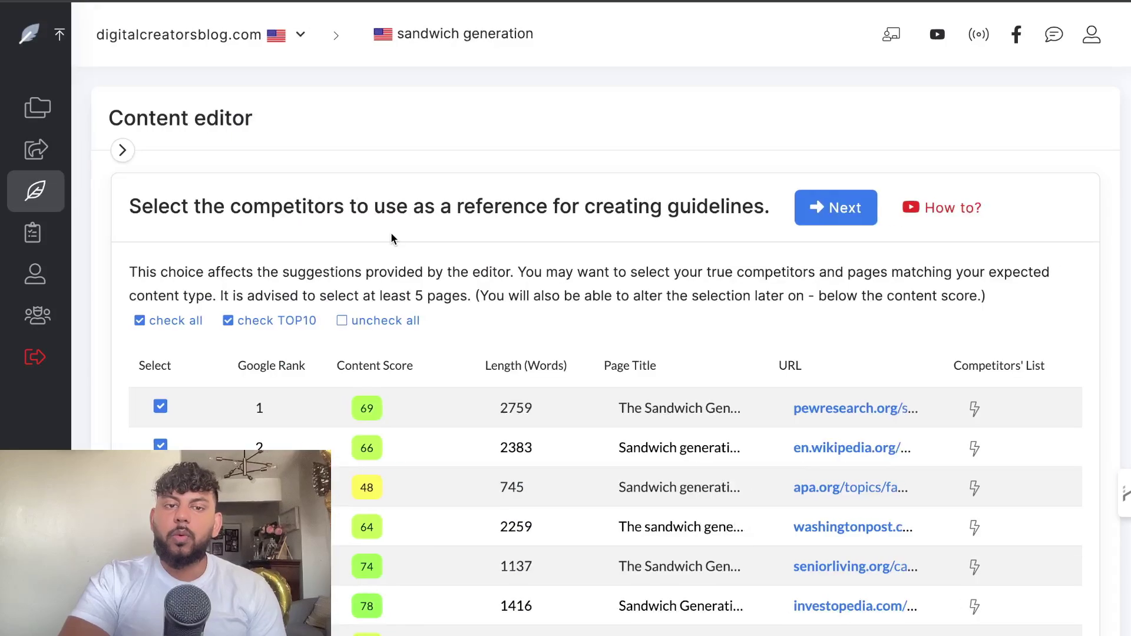
- Confirm the chosen competitors, collapse the Content options panel, and open the title-and-description editor
{"action": "left_click", "coordinate": [825, 217]}
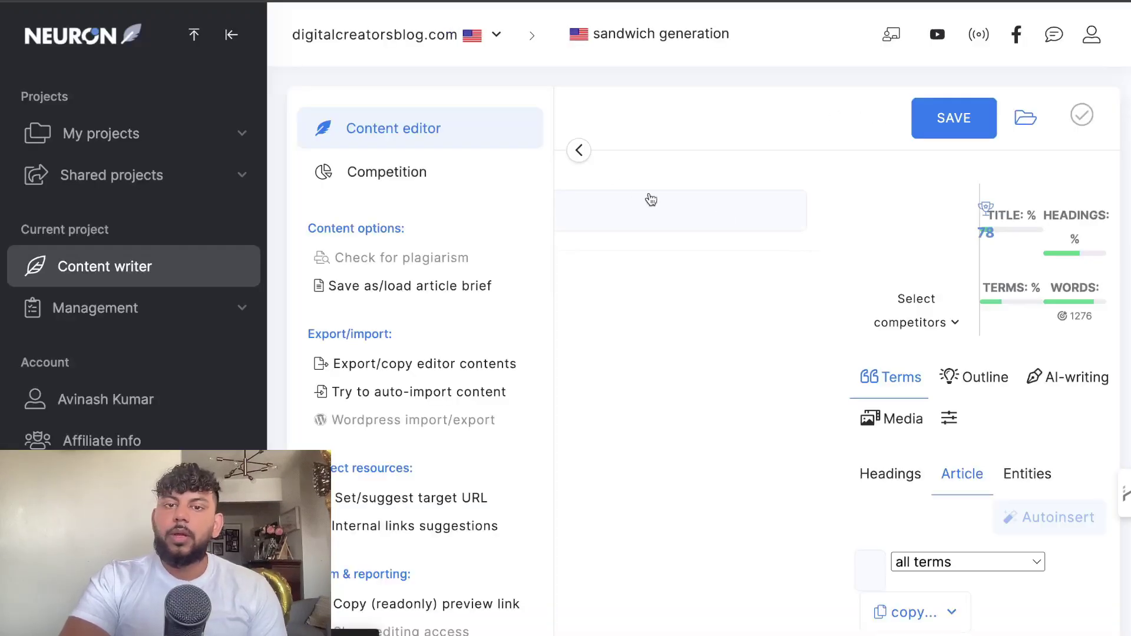
{"action": "left_click", "coordinate": [384, 152]}
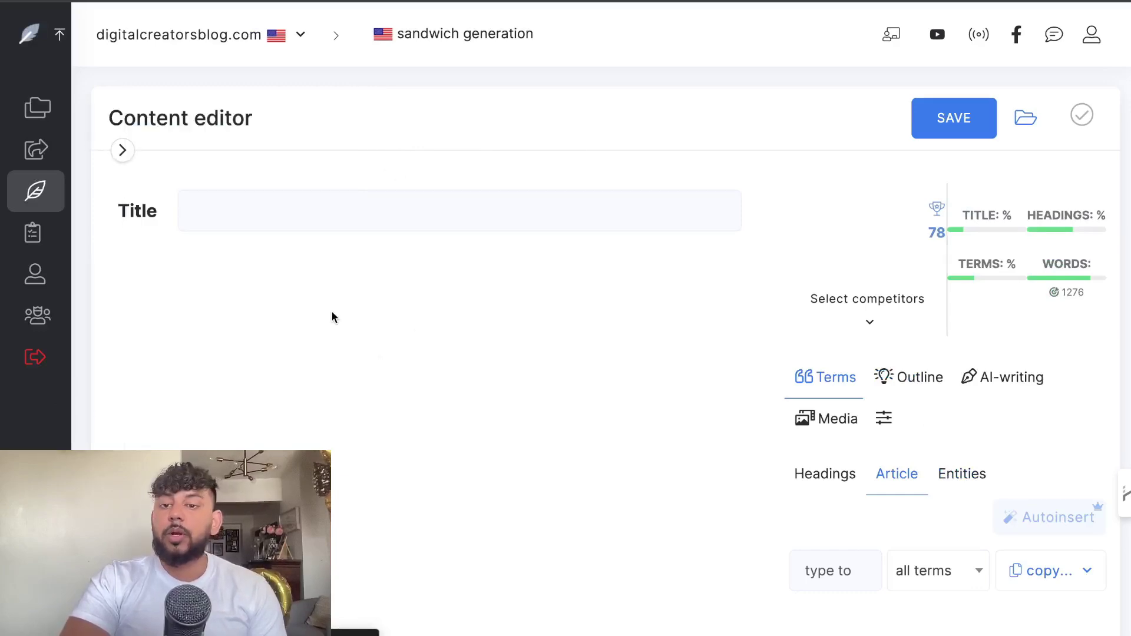
{"action": "scroll", "coordinate": [331, 312], "scroll_direction": "down", "scroll_amount": 1}
{"action": "left_click", "coordinate": [284, 294]}
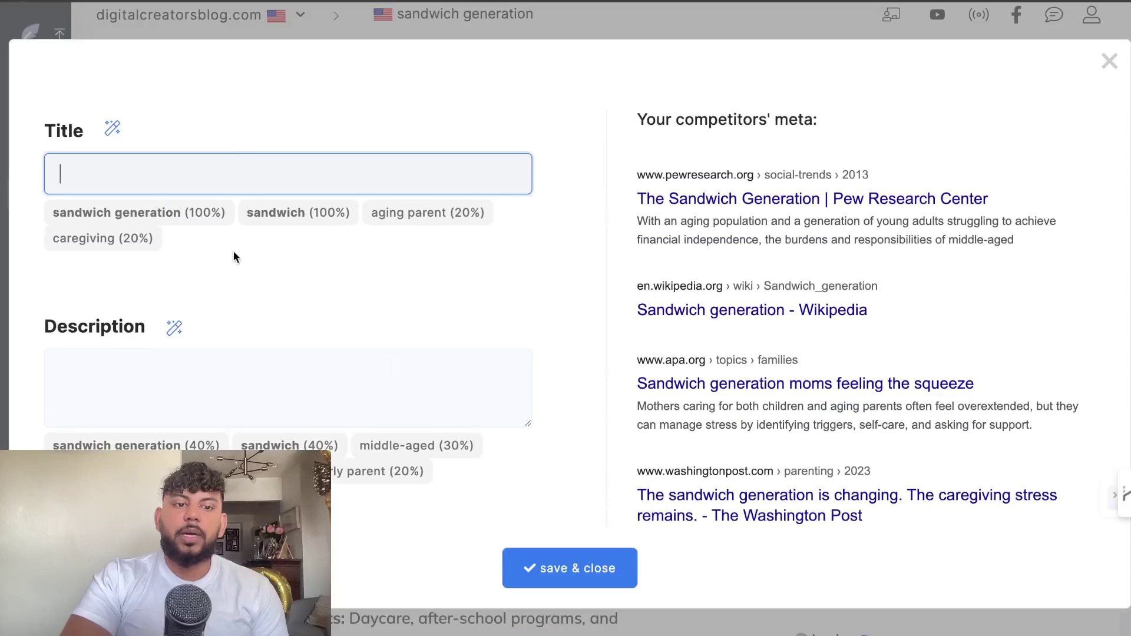
- Generate the article title and meta description with the AI wand buttons
{"action": "left_click", "coordinate": [111, 127]}
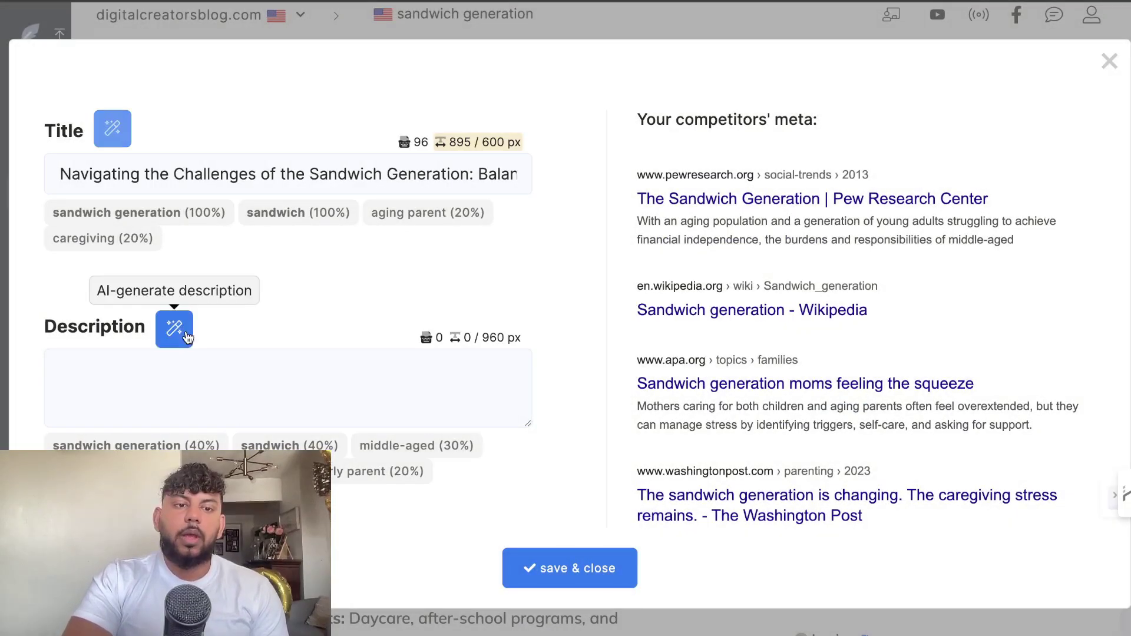
{"action": "left_click", "coordinate": [184, 330]}
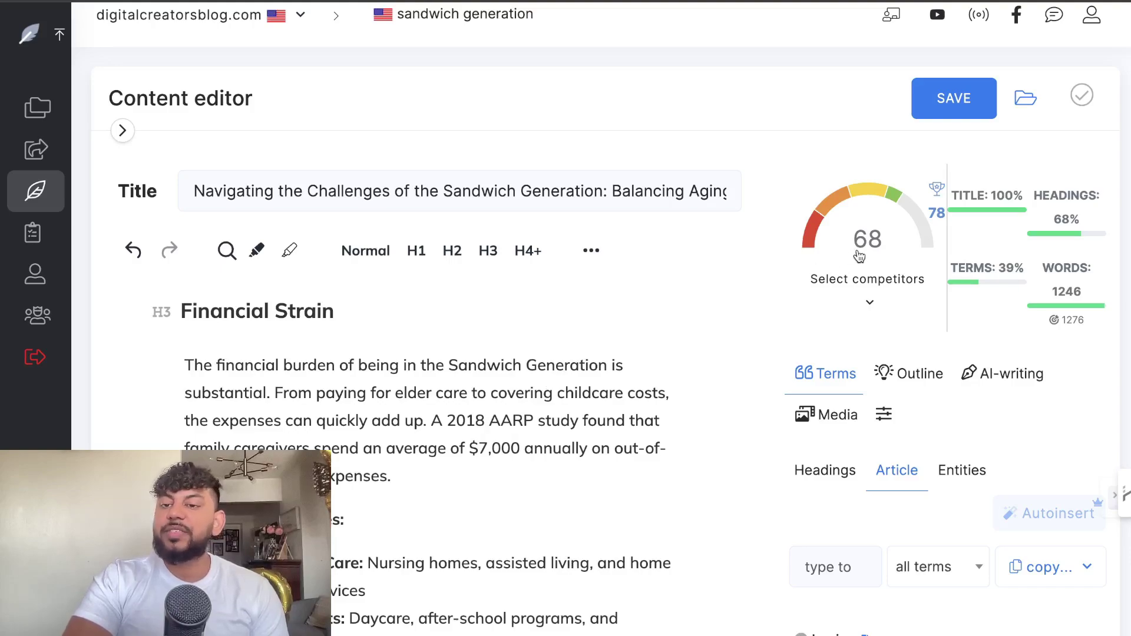
- Select and delete the entire article body in the editor
{"action": "scroll", "coordinate": [543, 443], "scroll_direction": "down", "scroll_amount": 15}
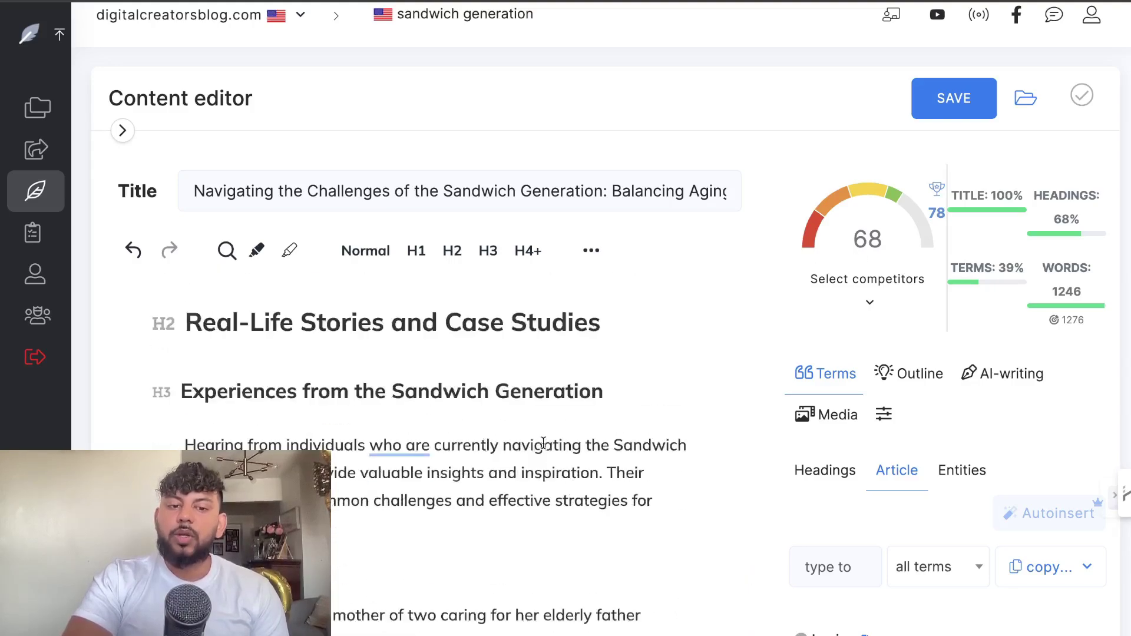
{"action": "scroll", "coordinate": [543, 443], "scroll_direction": "down", "scroll_amount": 20}
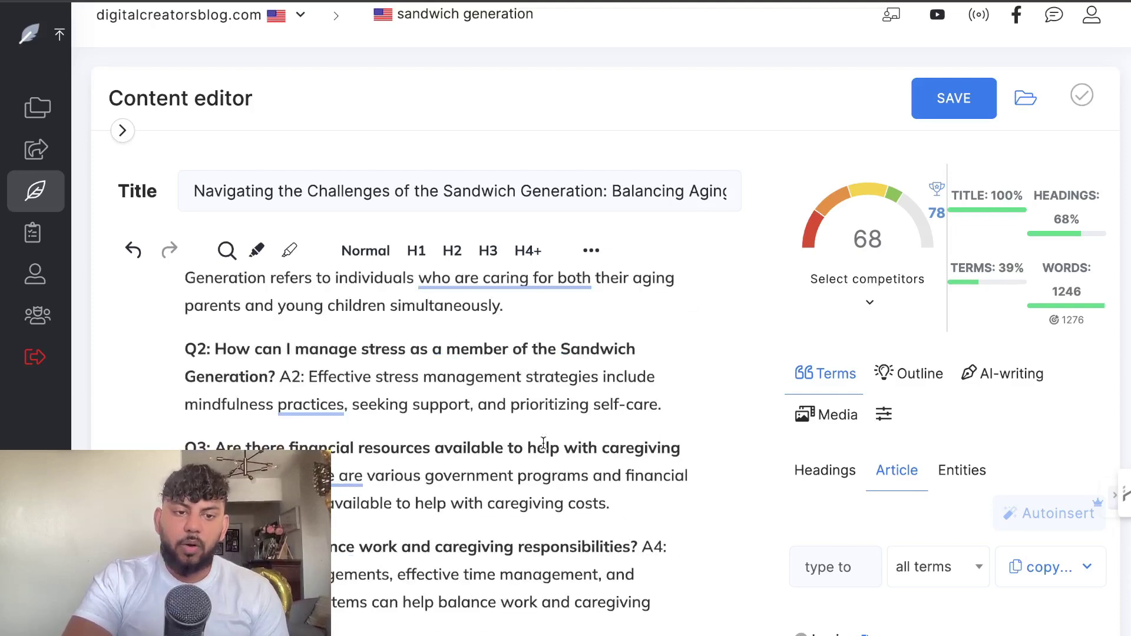
{"action": "scroll", "coordinate": [543, 443], "scroll_direction": "up", "scroll_amount": 4}
{"action": "scroll", "coordinate": [543, 443], "scroll_direction": "down", "scroll_amount": 7}
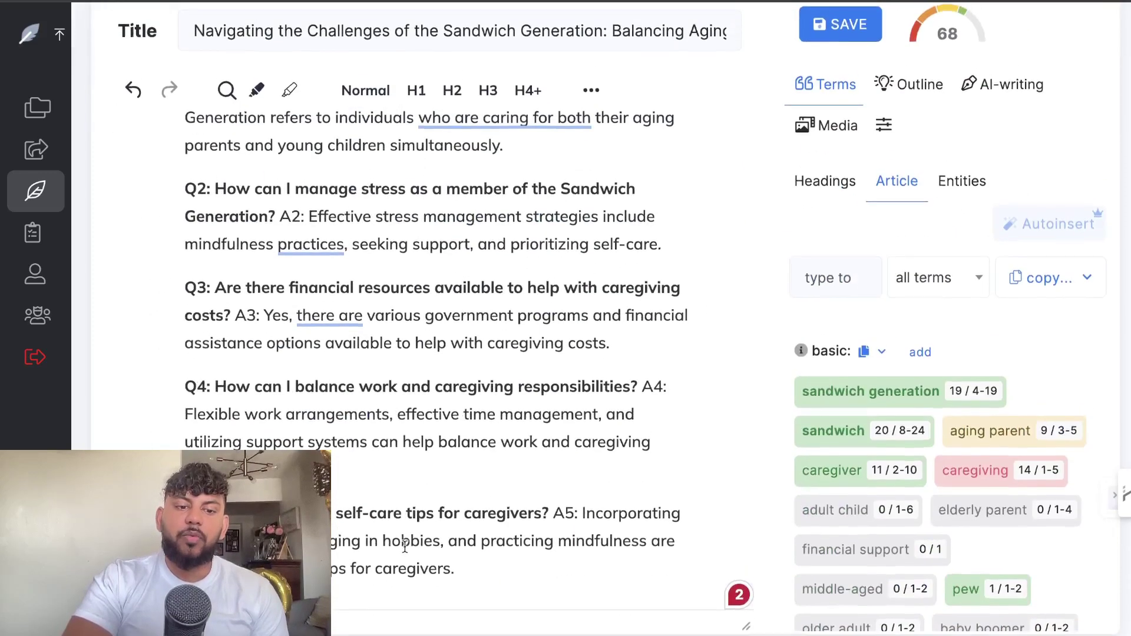
{"action": "left_click", "coordinate": [462, 559]}
{"action": "key", "text": "ctrl+a"}
{"action": "key", "text": "Delete"}
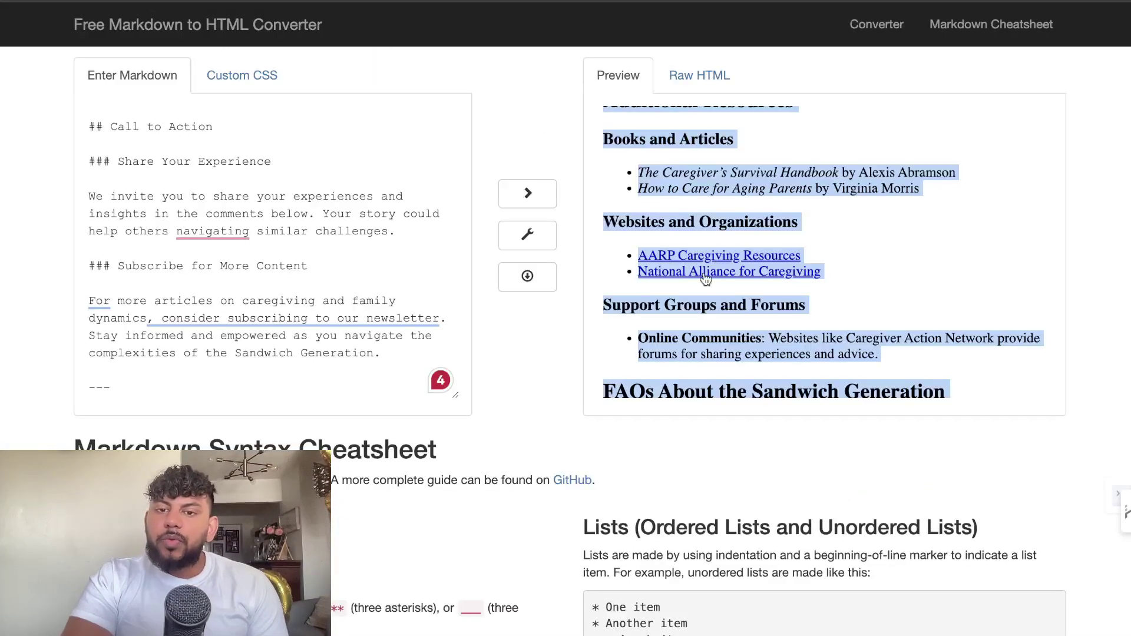
- Copy the HTML-formatted article from the Markdown to HTML converter's Preview
{"action": "scroll", "coordinate": [706, 278], "scroll_direction": "up", "scroll_amount": 1}
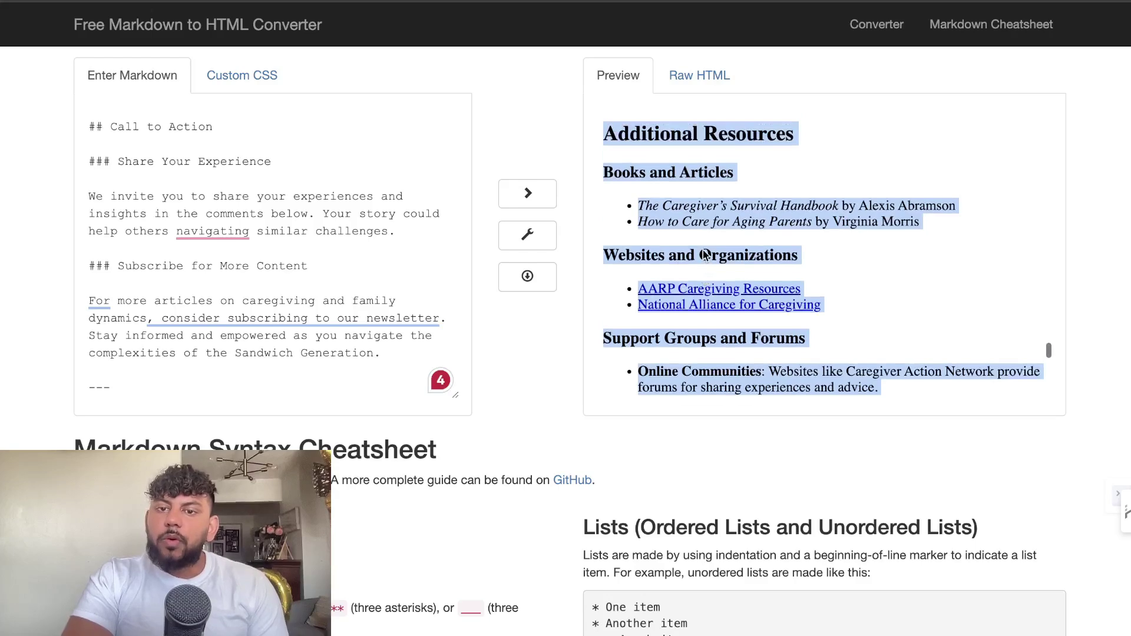
{"action": "right_click", "coordinate": [705, 254]}
{"action": "left_click", "coordinate": [727, 285]}
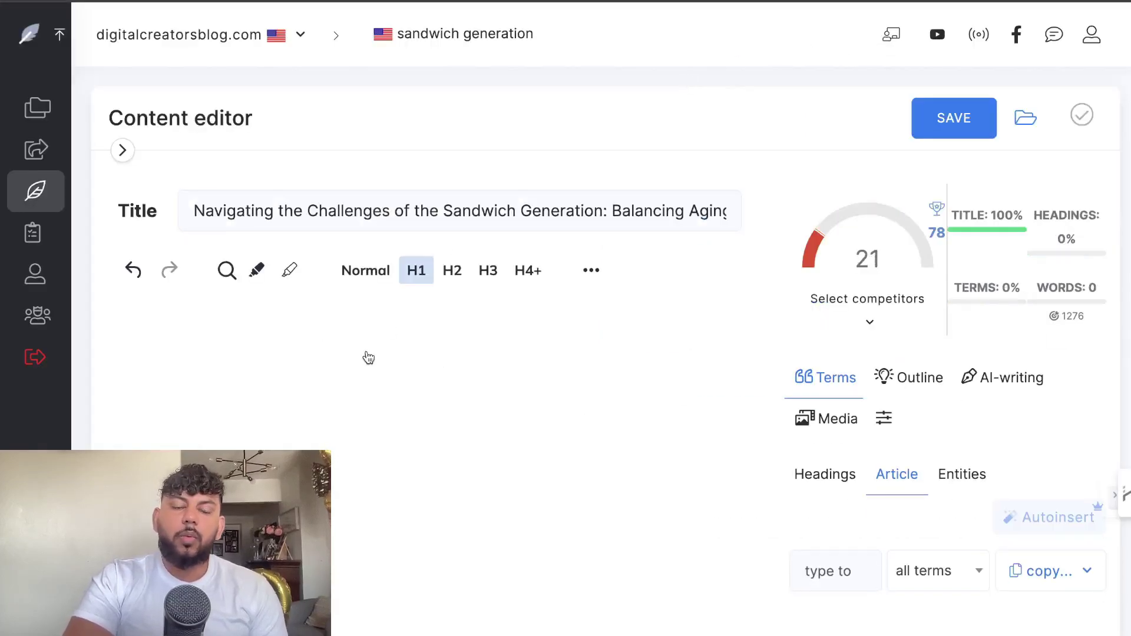
- Paste the HTML article into the empty editor and scroll through the 1358-word result
{"action": "left_click", "coordinate": [368, 357]}
{"action": "key", "text": "ctrl+v"}
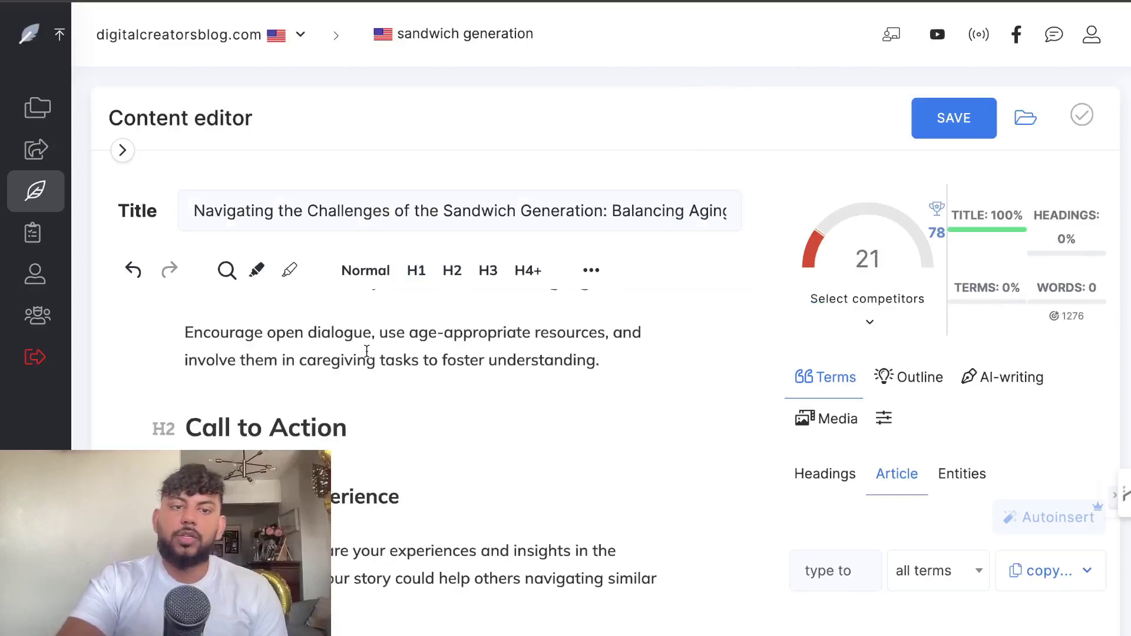
{"action": "scroll", "coordinate": [367, 352], "scroll_direction": "up", "scroll_amount": 20}
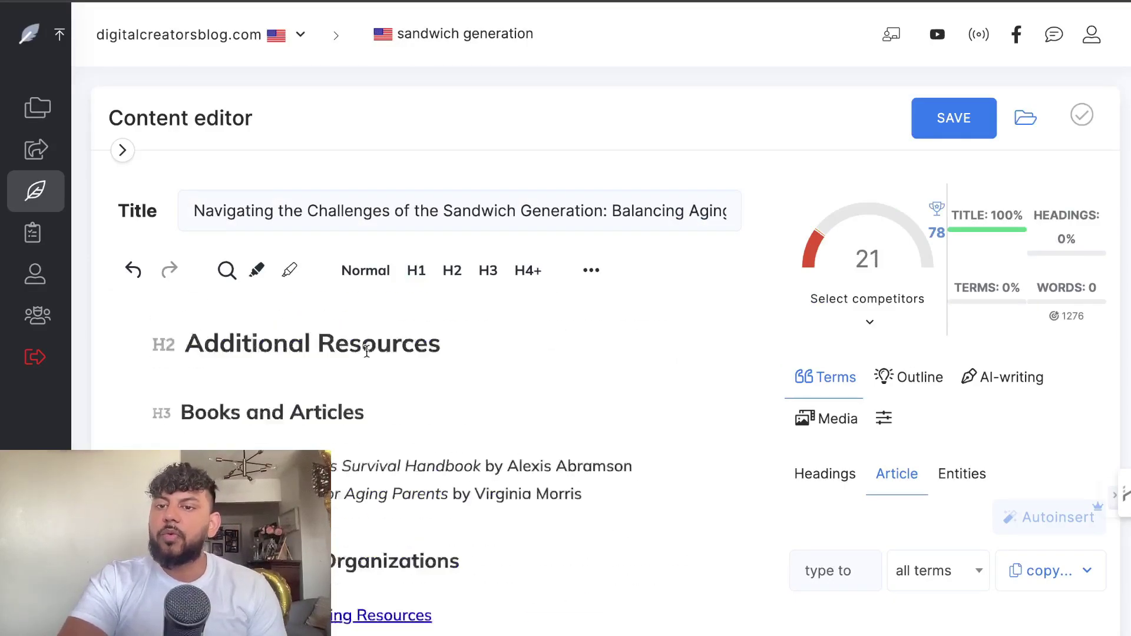
{"action": "scroll", "coordinate": [366, 352], "scroll_direction": "up", "scroll_amount": 5}
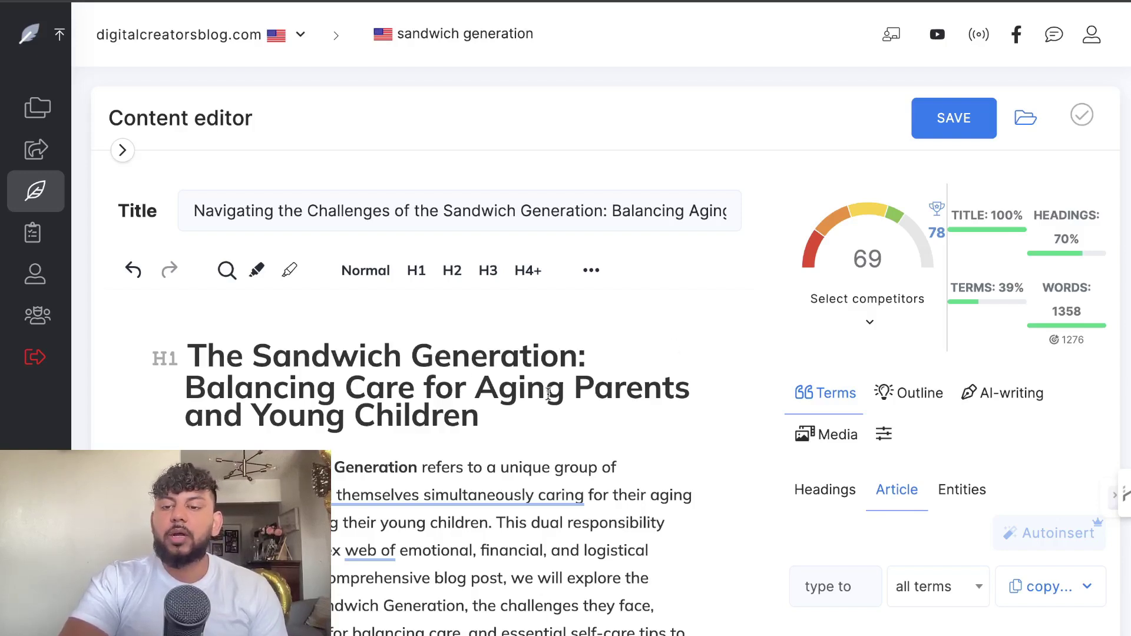
{"action": "scroll", "coordinate": [550, 391], "scroll_direction": "down", "scroll_amount": 1}
{"action": "scroll", "coordinate": [480, 348], "scroll_direction": "up", "scroll_amount": 1}
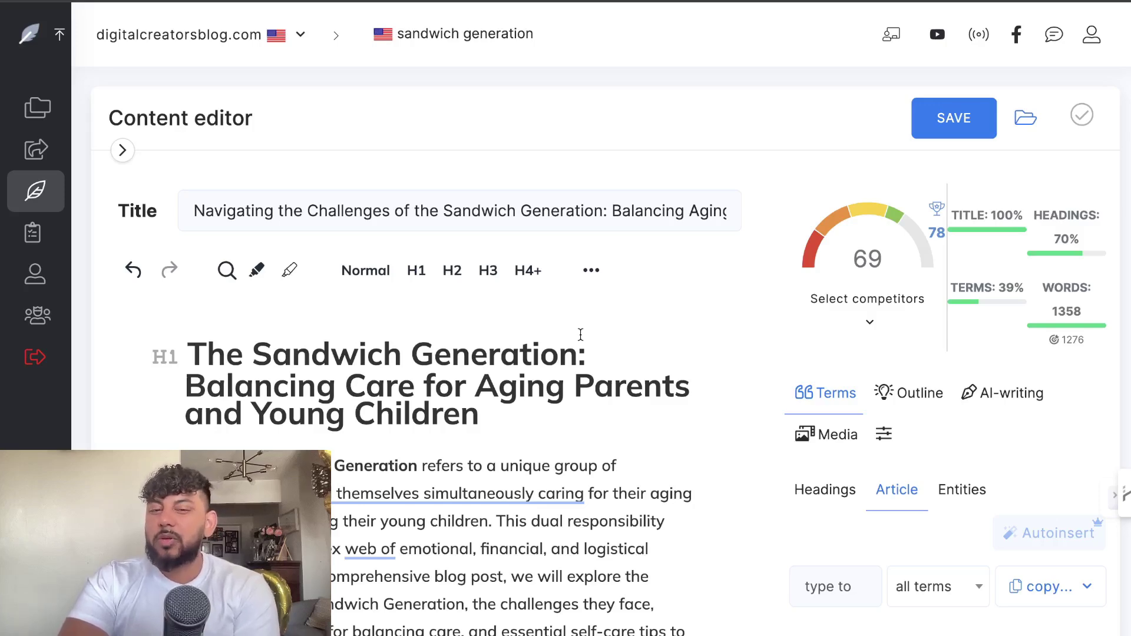
{"action": "scroll", "coordinate": [580, 335], "scroll_direction": "down", "scroll_amount": 5}
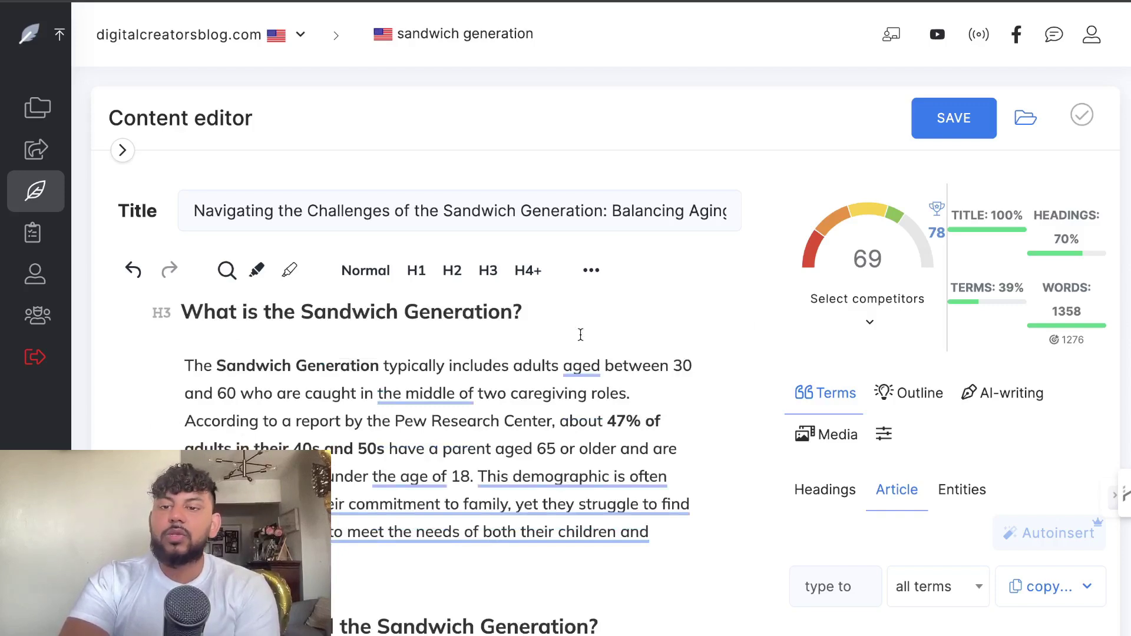
{"action": "scroll", "coordinate": [580, 334], "scroll_direction": "down", "scroll_amount": 10}
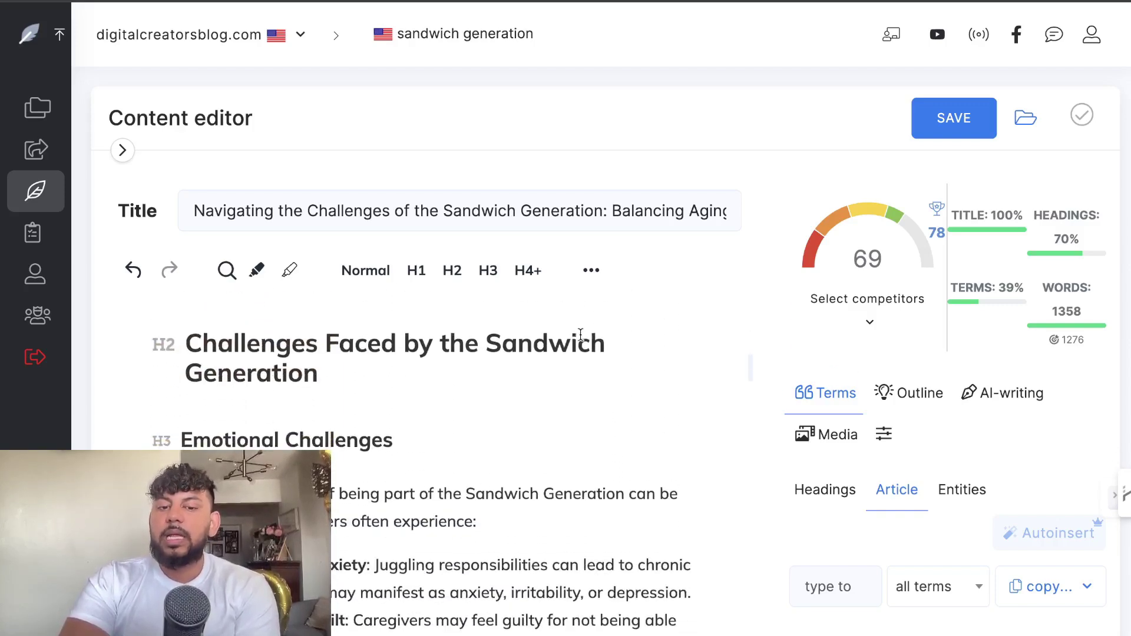
{"action": "scroll", "coordinate": [580, 334], "scroll_direction": "down", "scroll_amount": 8}
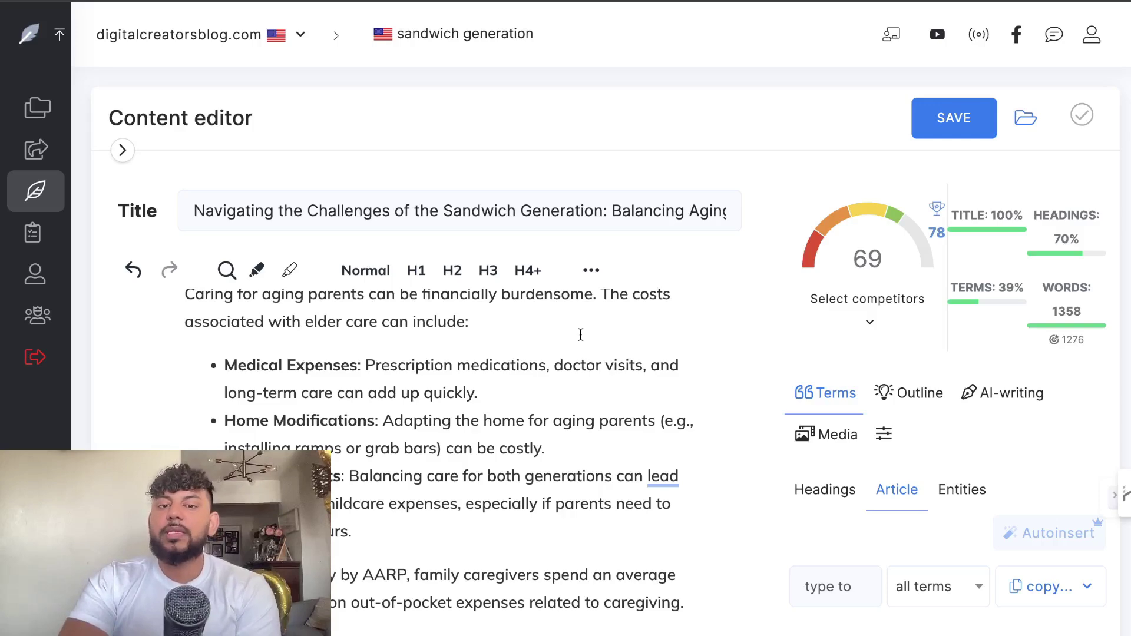
{"action": "scroll", "coordinate": [580, 334], "scroll_direction": "down", "scroll_amount": 6}
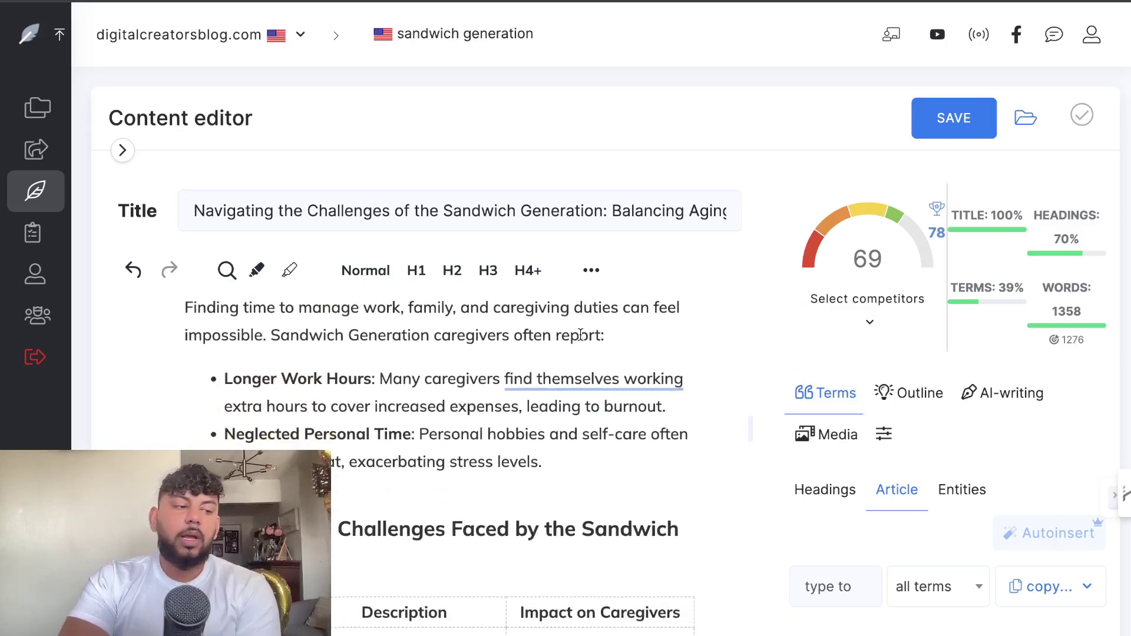